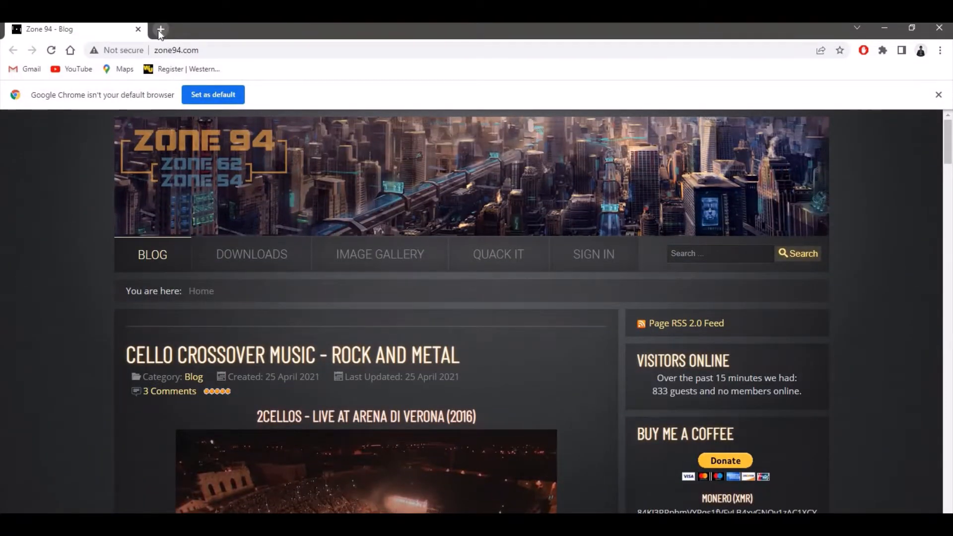
- In a new browser tab, search for "free cam screen recorder download" and open the freescreenrecording.com result
{"action": "key", "text": "ctrl+t"}
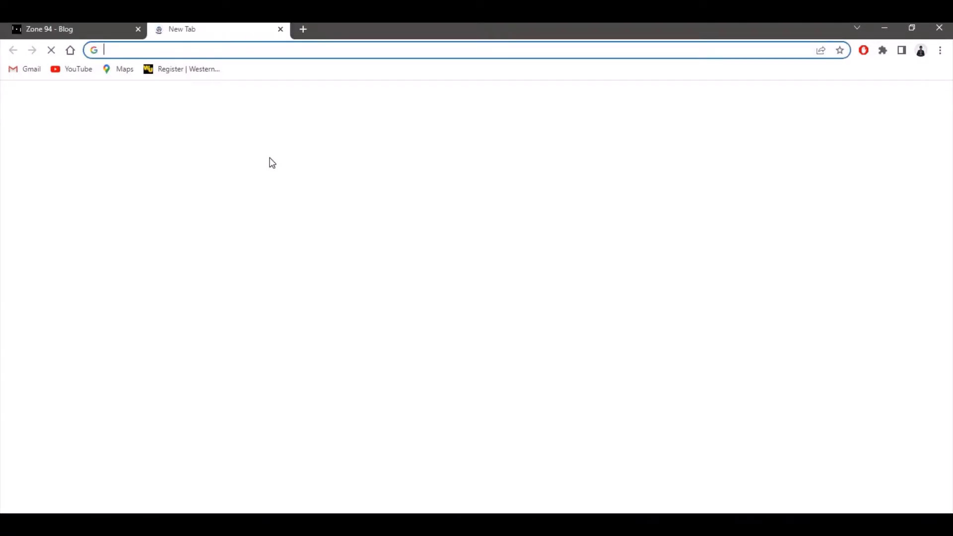
{"action": "type", "text": "free cam"}
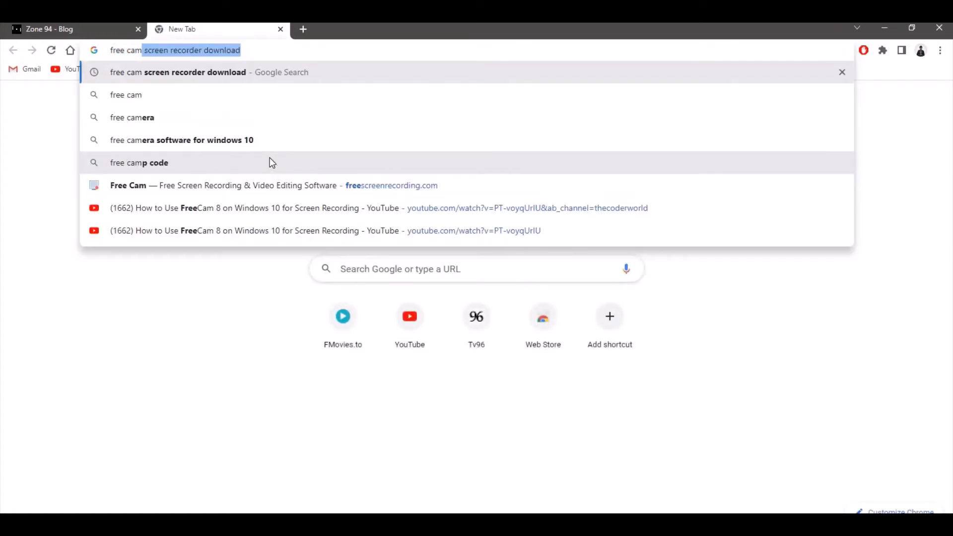
{"action": "key", "text": "Return"}
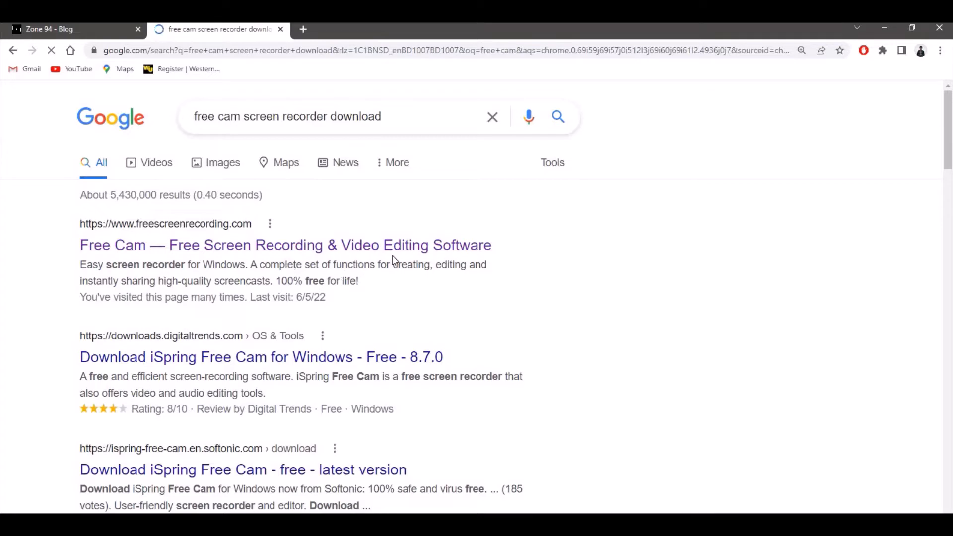
{"action": "left_click", "coordinate": [233, 248]}
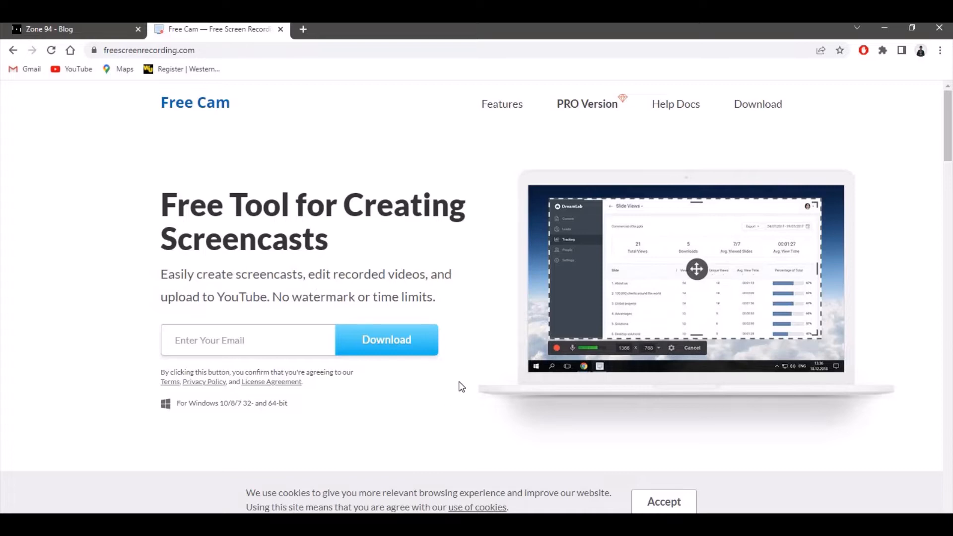
- Switch to the desktop and try to launch Free Cam 8
{"action": "left_click", "coordinate": [885, 28]}
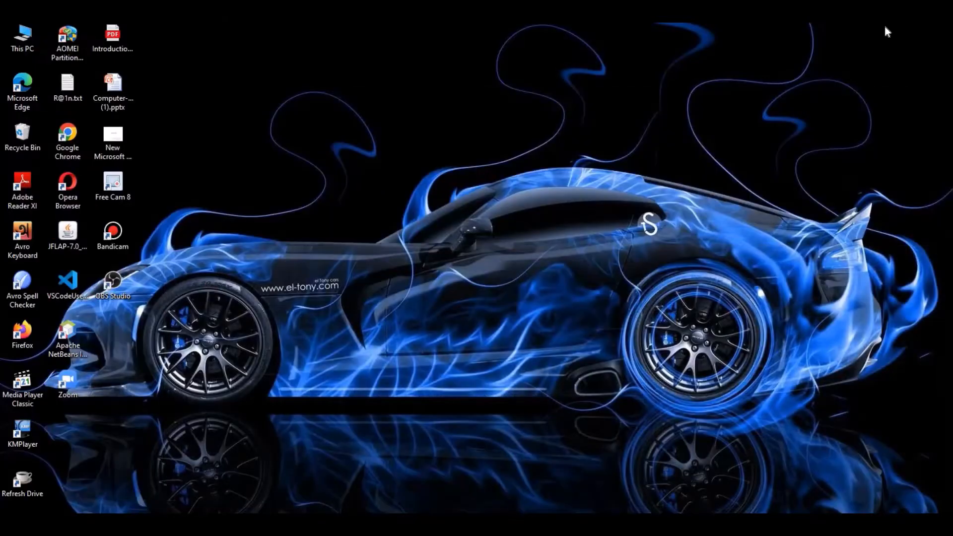
{"action": "double_click", "coordinate": [114, 181]}
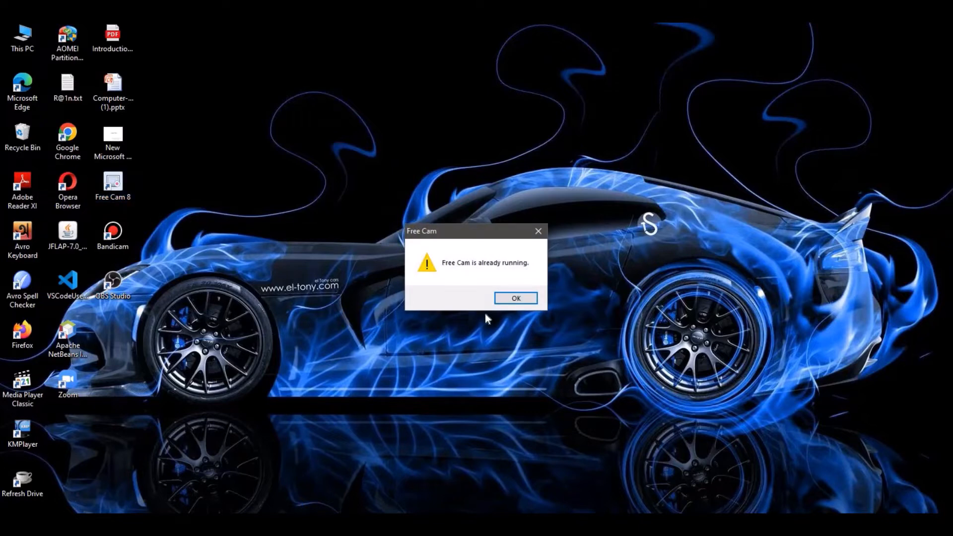
{"action": "left_click", "coordinate": [515, 298]}
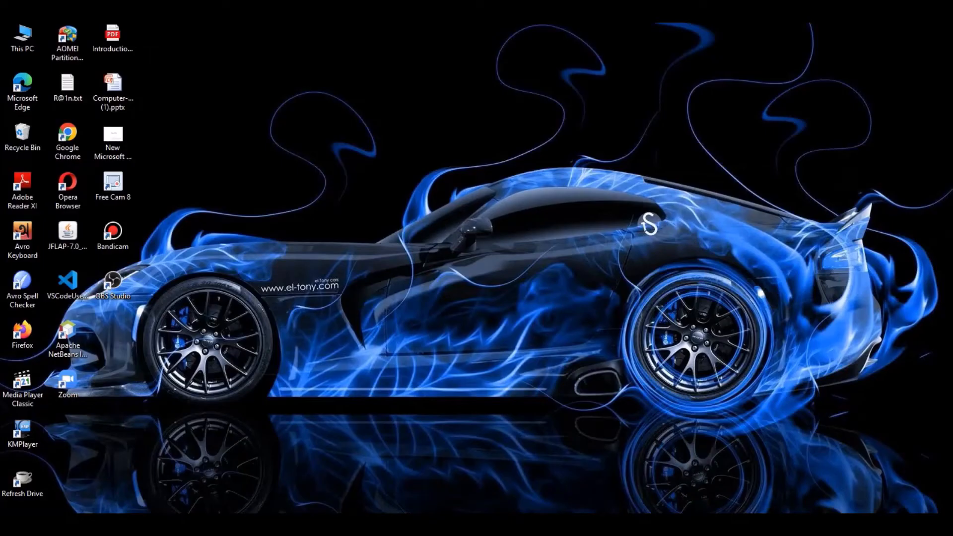
- Switch to Chrome, search for "bandicam free download" in a new tab and open the official Bandicam Screen Recorder Download page
{"action": "left_click", "coordinate": [399, 525]}
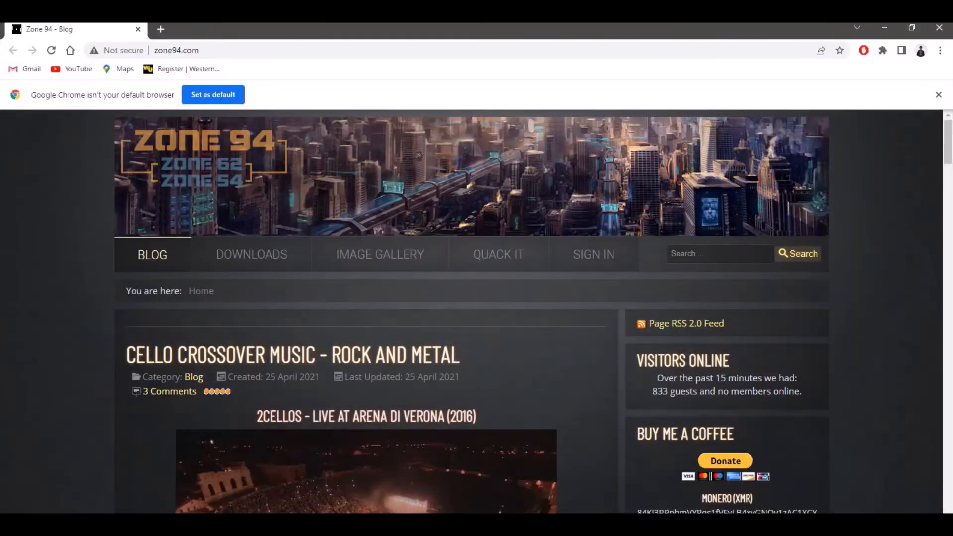
{"action": "left_click", "coordinate": [162, 30]}
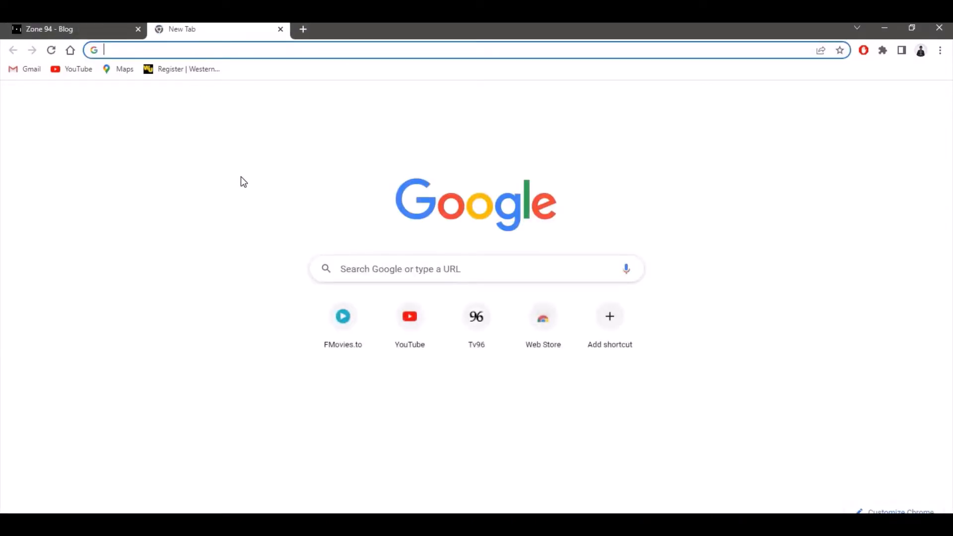
{"action": "type", "text": "bandicam"}
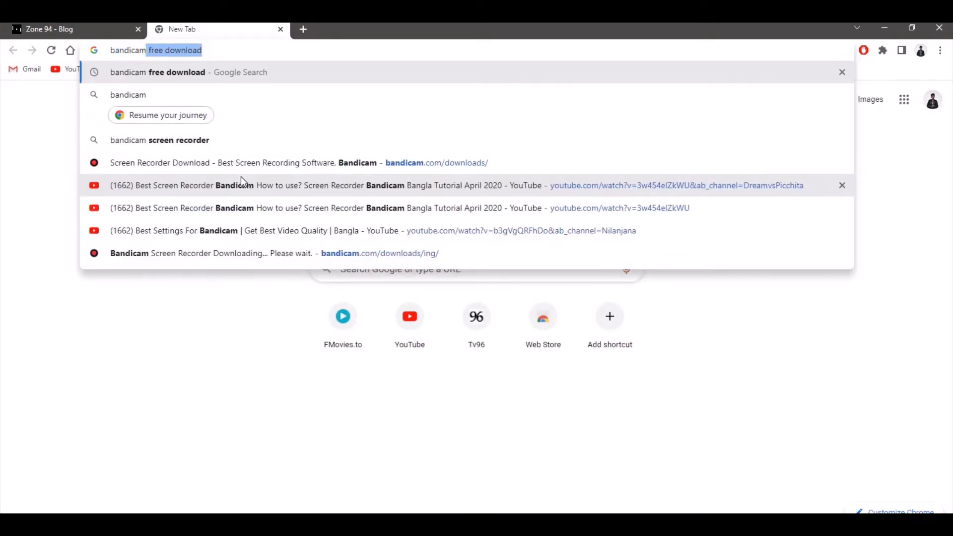
{"action": "key", "text": "Return"}
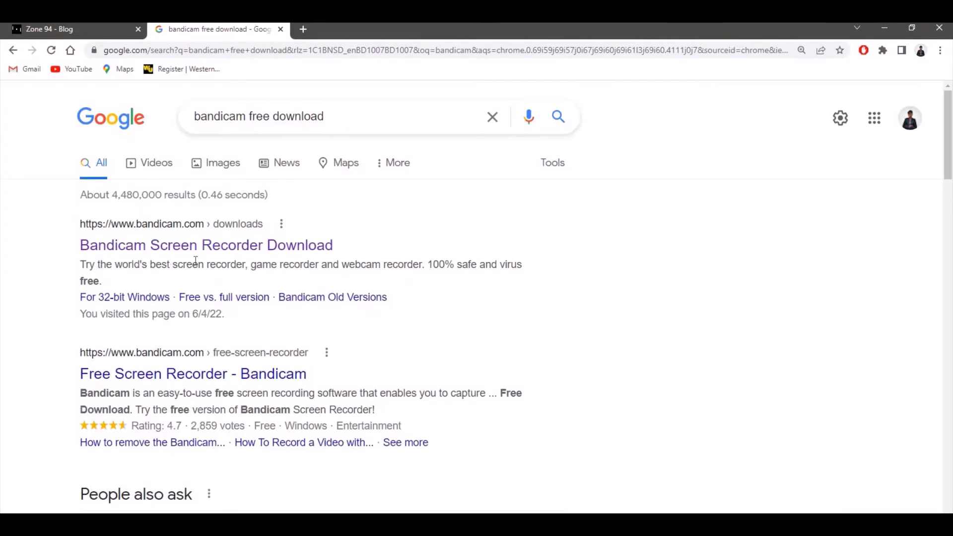
{"action": "left_click", "coordinate": [222, 253]}
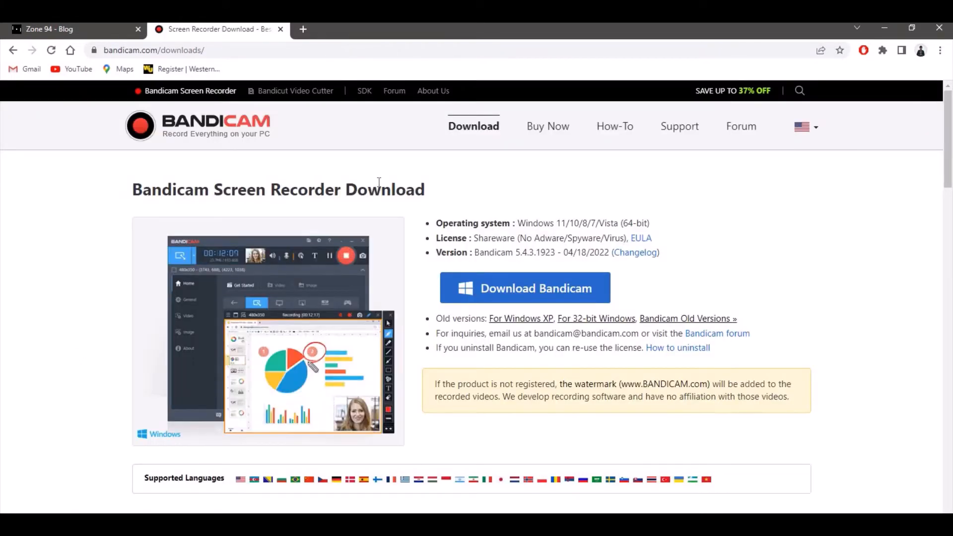
- Examine the Bandicam download page, including the comparison between the registered and unregistered versions
{"action": "mouse_move", "coordinate": [951, 130]}
{"action": "left_mouse_down"}
{"action": "mouse_move", "coordinate": [951, 144]}
{"action": "mouse_move", "coordinate": [951, 134]}
{"action": "left_mouse_up"}
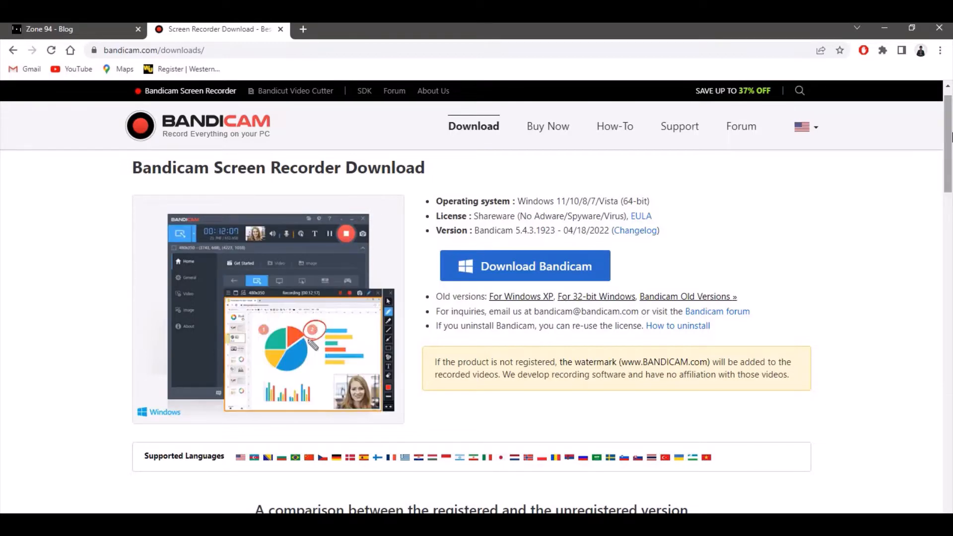
{"action": "scroll", "coordinate": [952, 142], "scroll_direction": "down", "scroll_amount": 3}
{"action": "left_click_drag", "start_coordinate": [952, 143], "coordinate": [951, 202]}
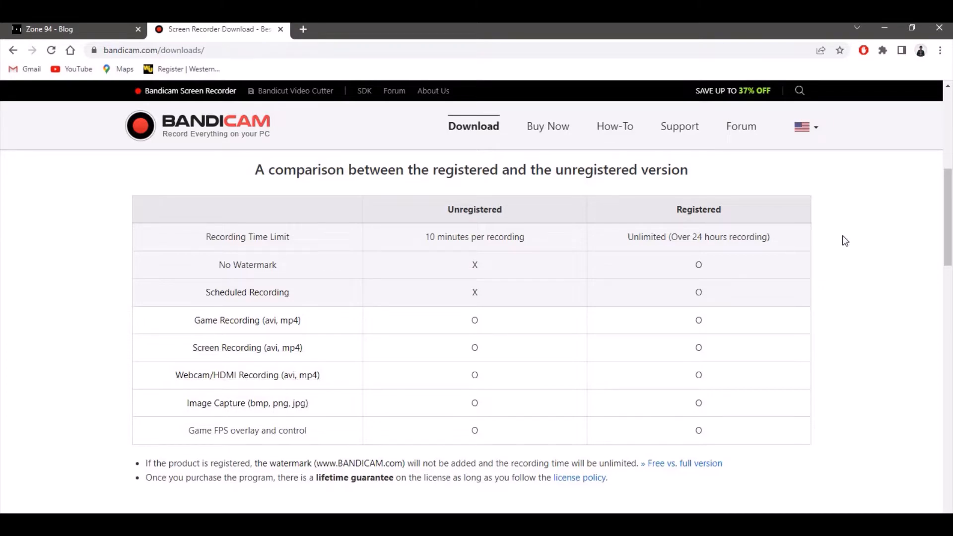
{"action": "left_click_drag", "start_coordinate": [951, 231], "coordinate": [952, 435]}
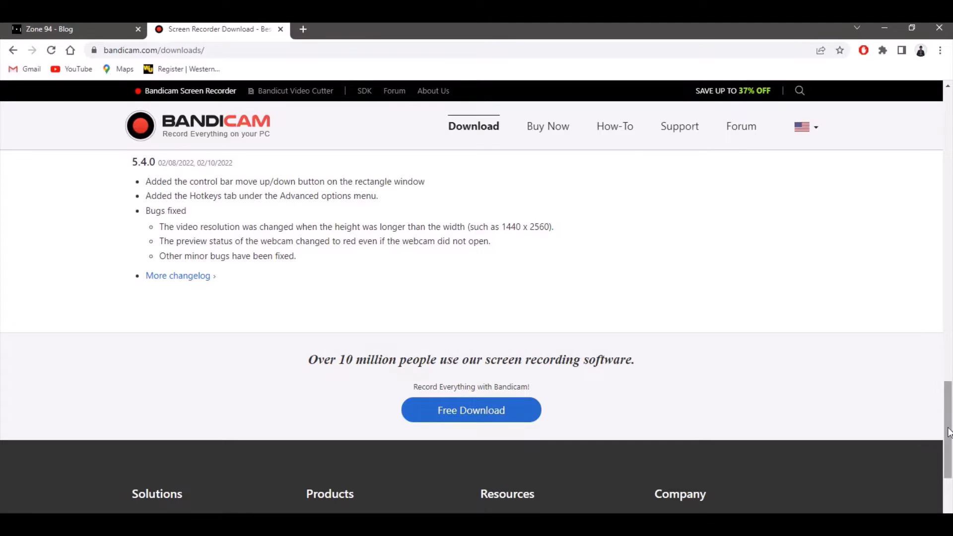
{"action": "left_click_drag", "start_coordinate": [949, 432], "coordinate": [918, 112]}
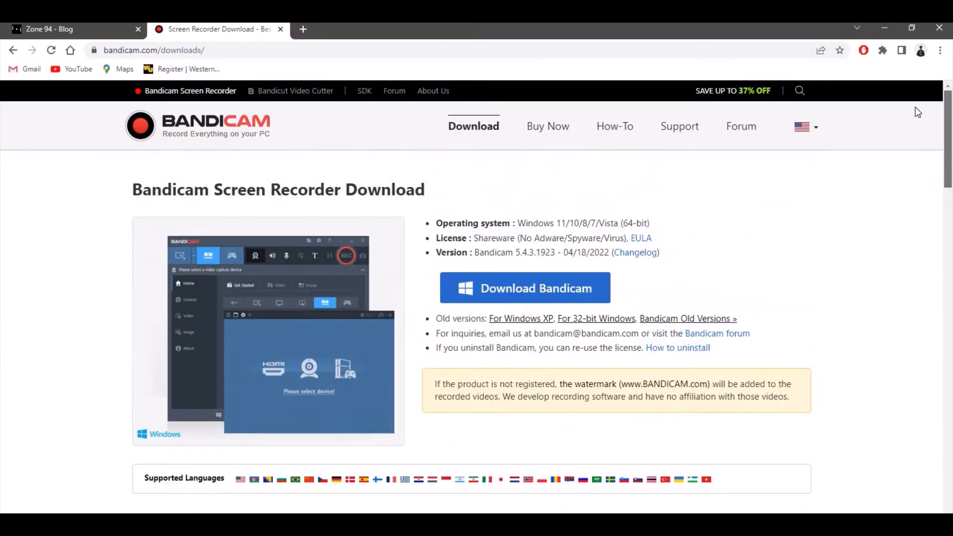
- Switch to the desktop and launch Bandicam
{"action": "left_click", "coordinate": [879, 26]}
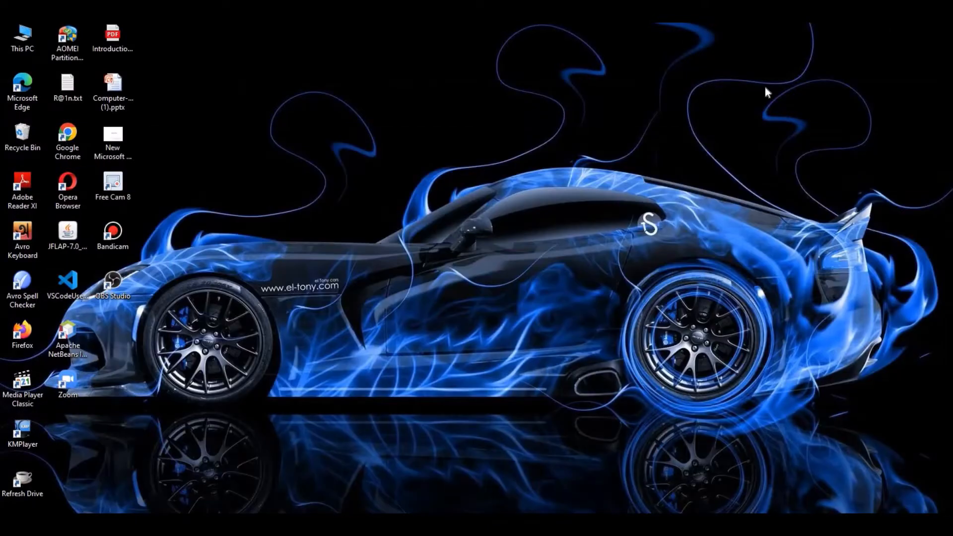
{"action": "double_click", "coordinate": [110, 235]}
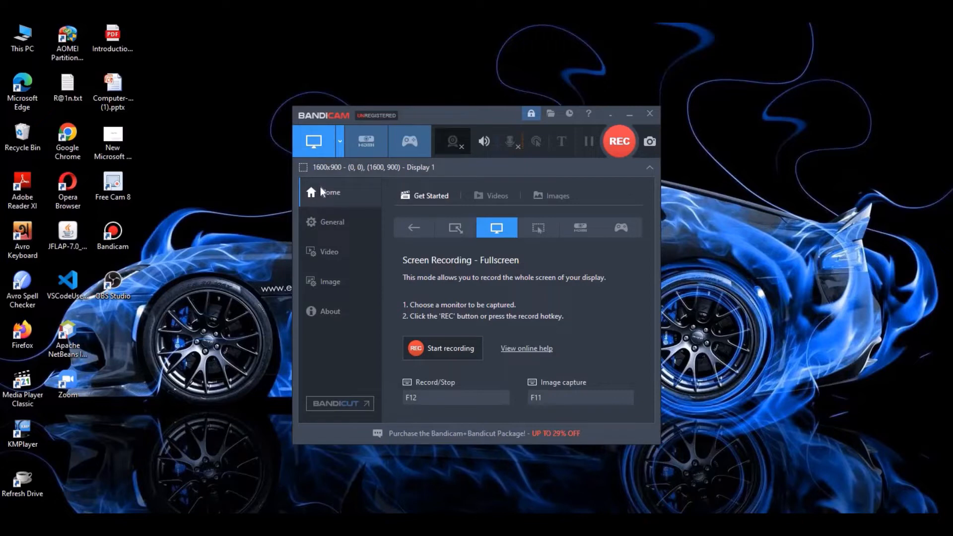
- Try marking out a custom recording area on the screen with Bandicam's "Select a recording area" mode
{"action": "left_click", "coordinate": [339, 144]}
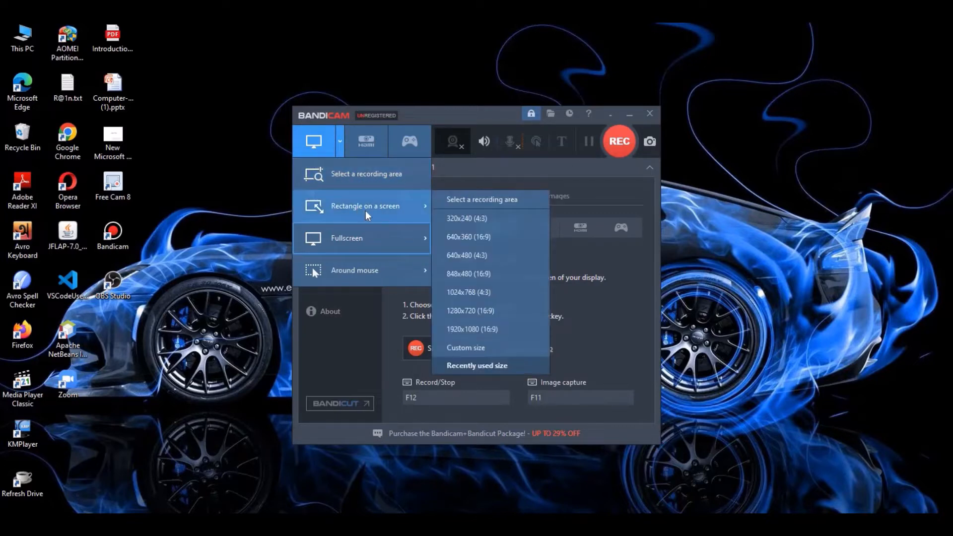
{"action": "mouse_move", "coordinate": [360, 279]}
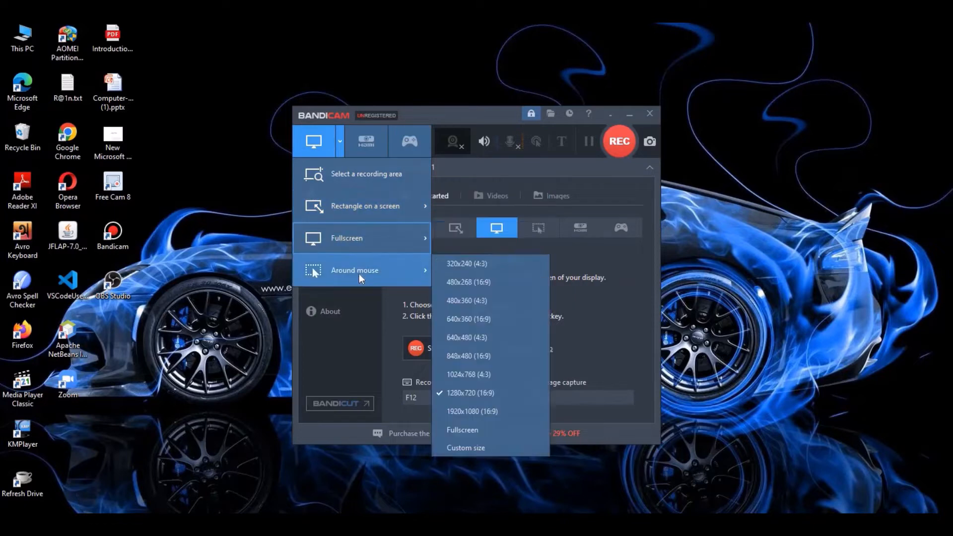
{"action": "left_click", "coordinate": [355, 180]}
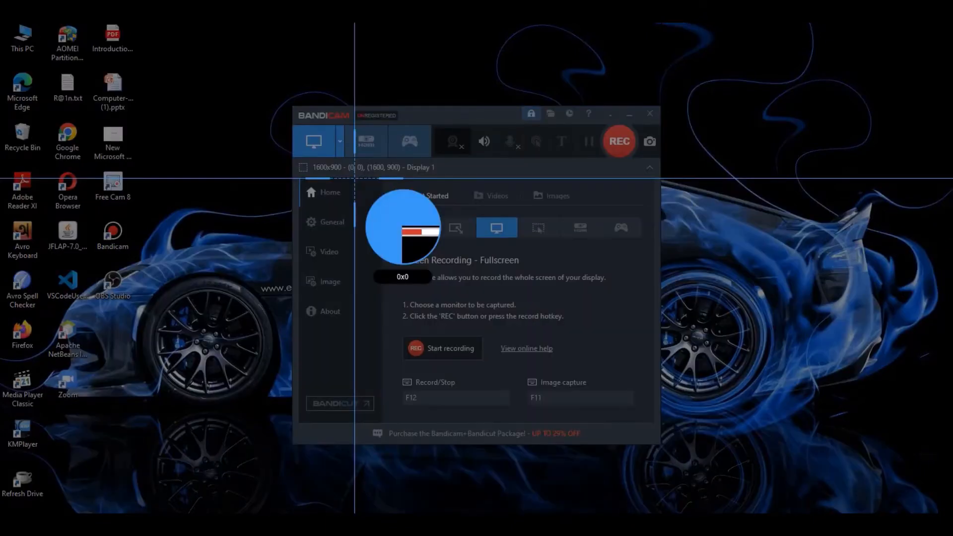
{"action": "left_click", "coordinate": [199, 62]}
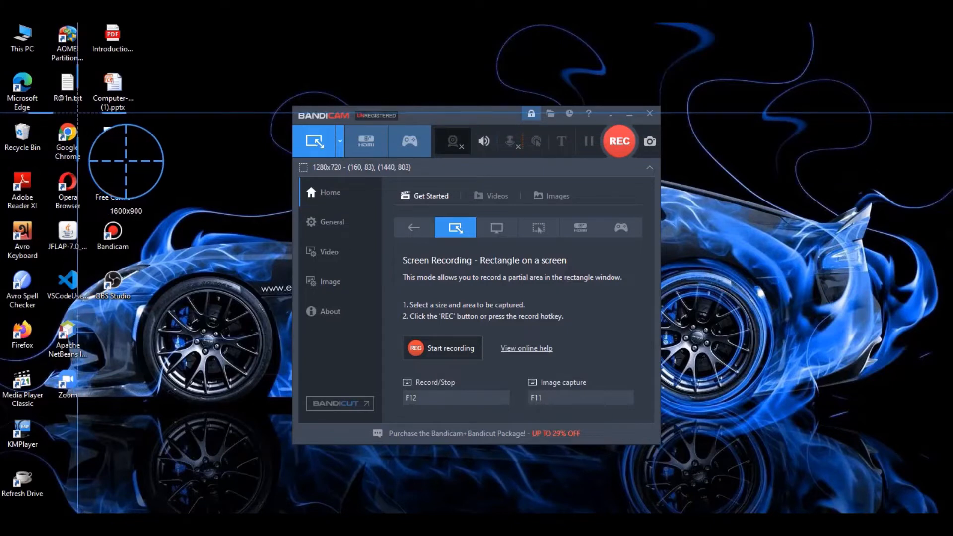
{"action": "key", "text": "Escape"}
- Set the recording mode to "Rectangle on a screen" and try adjusting the capture rectangle
{"action": "left_click", "coordinate": [340, 143]}
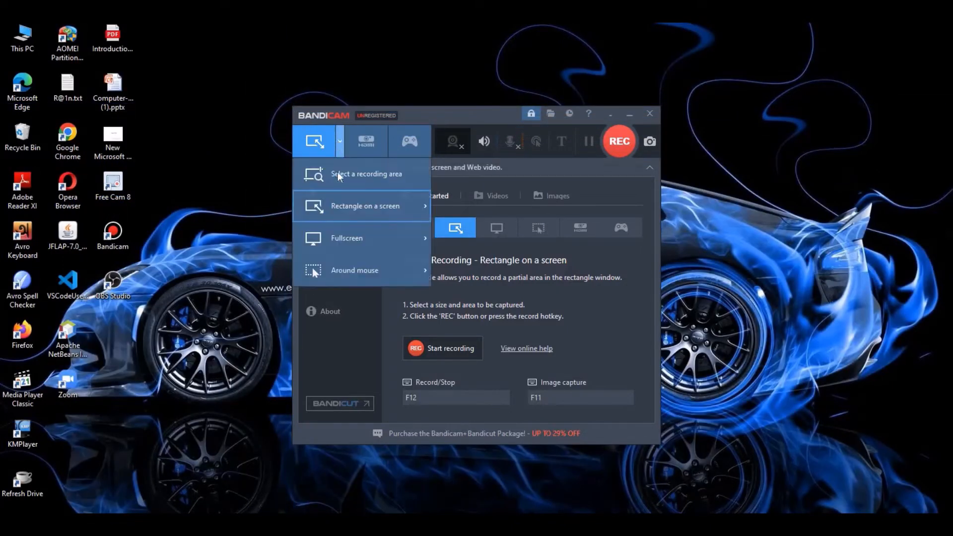
{"action": "mouse_move", "coordinate": [338, 208]}
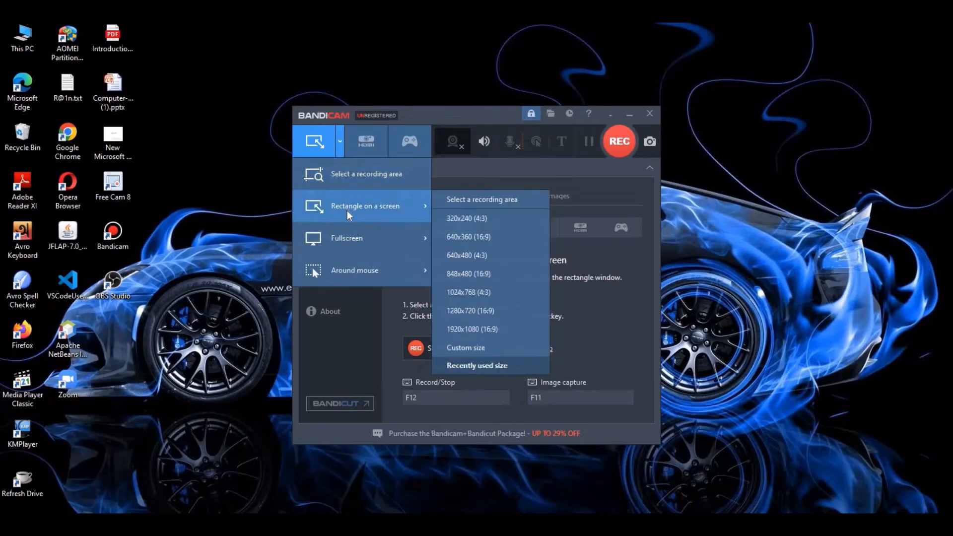
{"action": "left_click", "coordinate": [347, 211]}
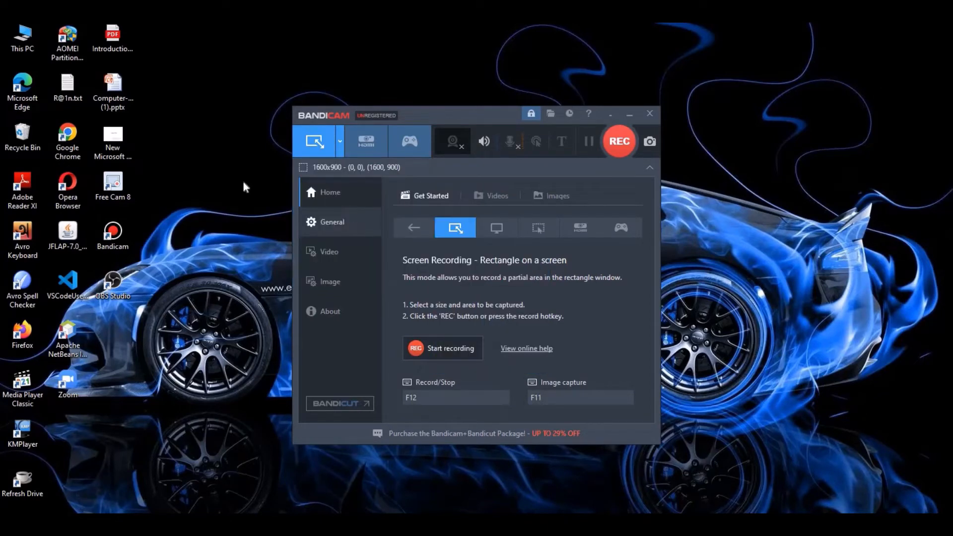
{"action": "left_click_drag", "start_coordinate": [266, 118], "coordinate": [204, 272]}
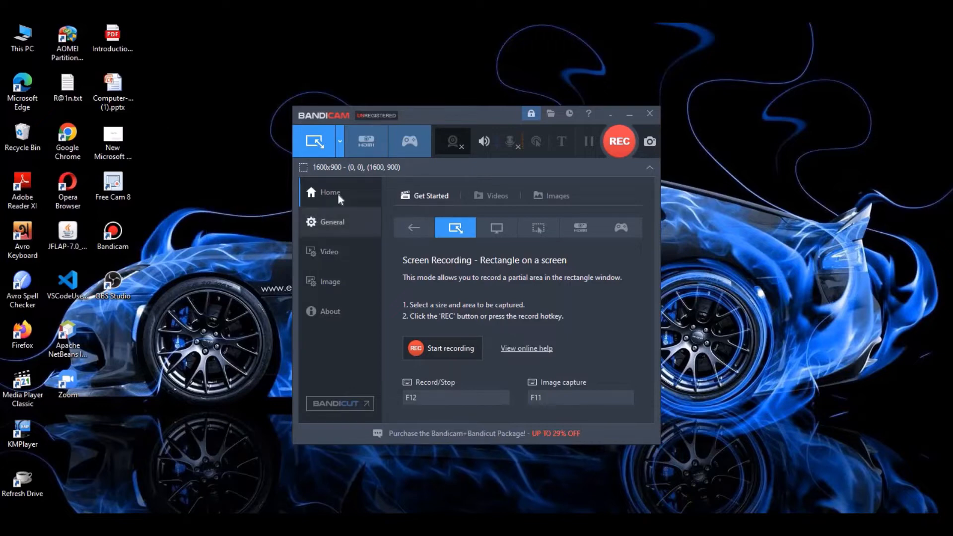
- Switch the screen recording mode to Fullscreen, followed by Around mouse
{"action": "left_click", "coordinate": [339, 144]}
{"action": "mouse_move", "coordinate": [346, 240]}
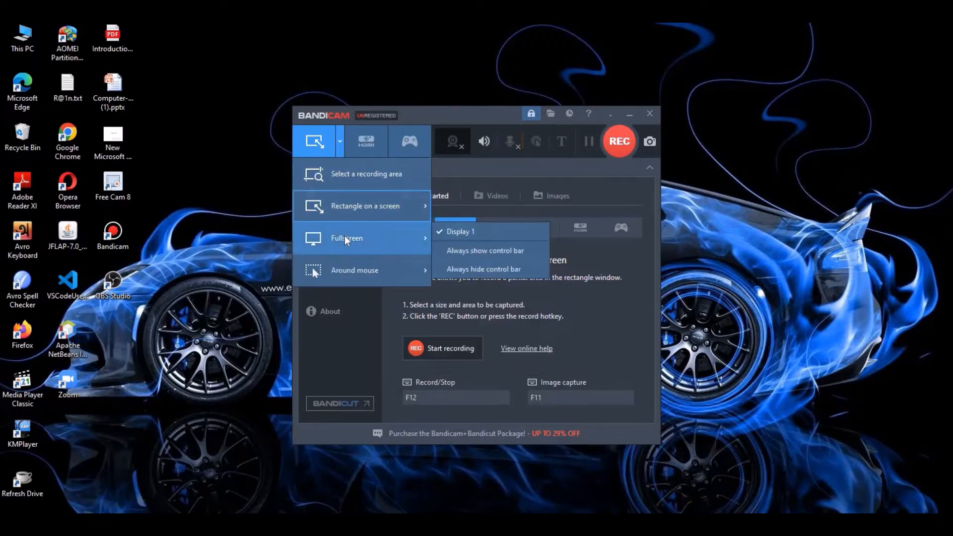
{"action": "key", "text": "Escape"}
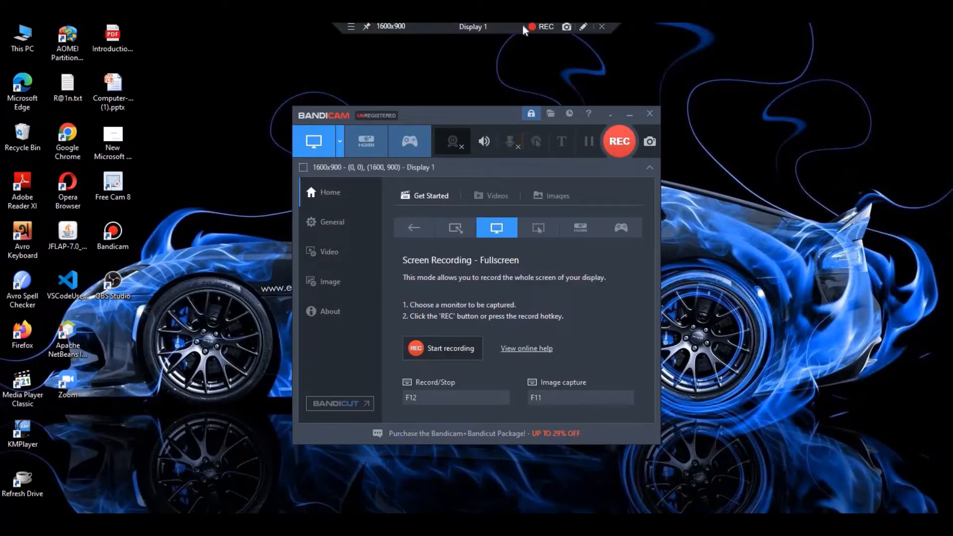
{"action": "left_click", "coordinate": [341, 142]}
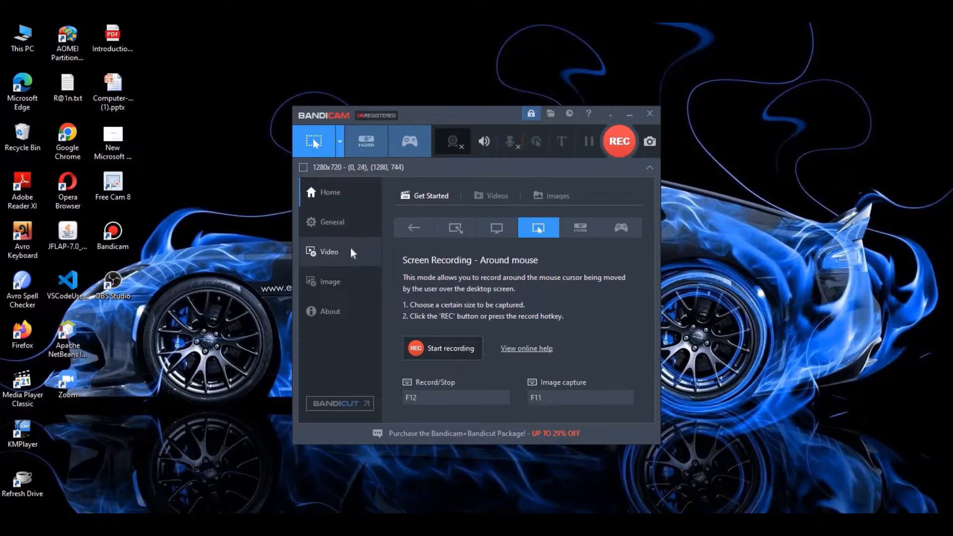
- Open Device recording mode, examine the available devices and deinterlacing options, and close it without selecting a device
{"action": "left_click", "coordinate": [413, 227]}
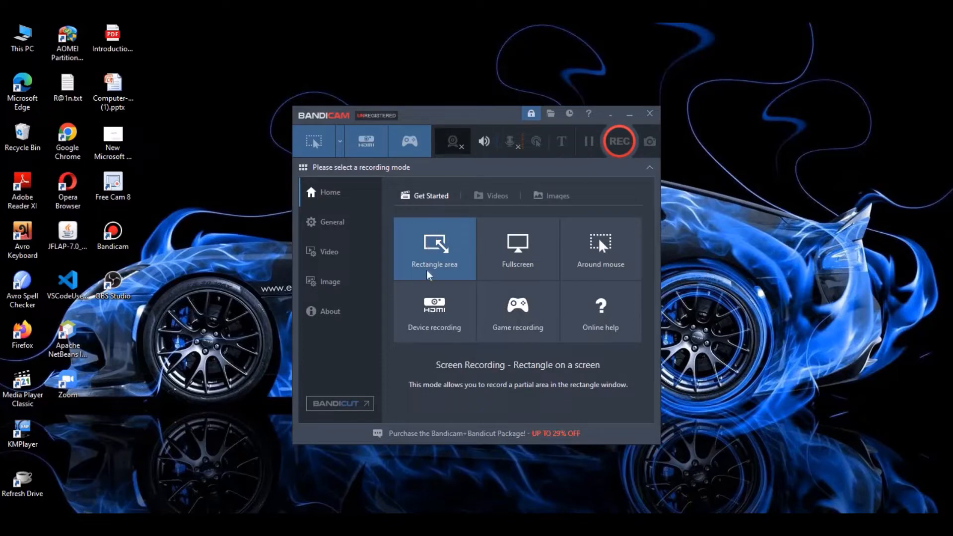
{"action": "left_click", "coordinate": [439, 332]}
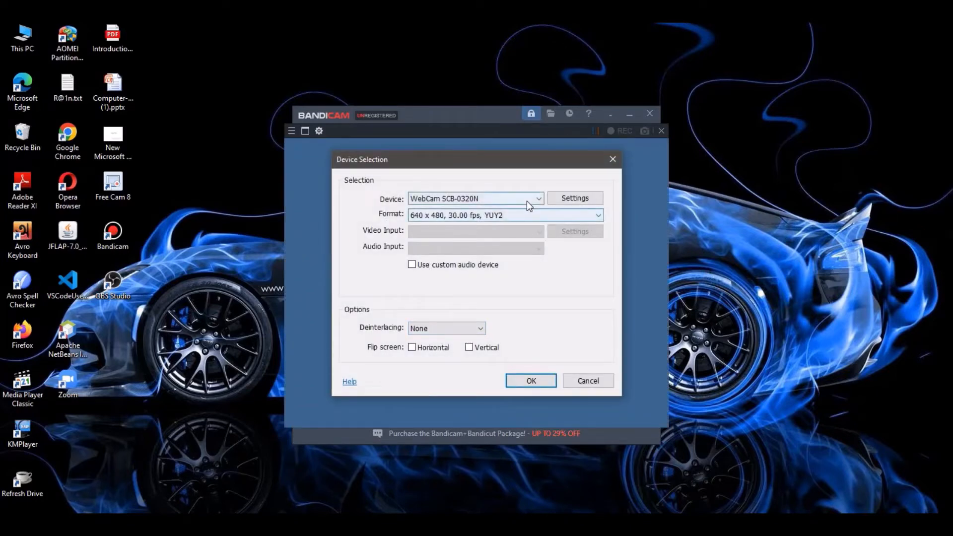
{"action": "left_click", "coordinate": [540, 198]}
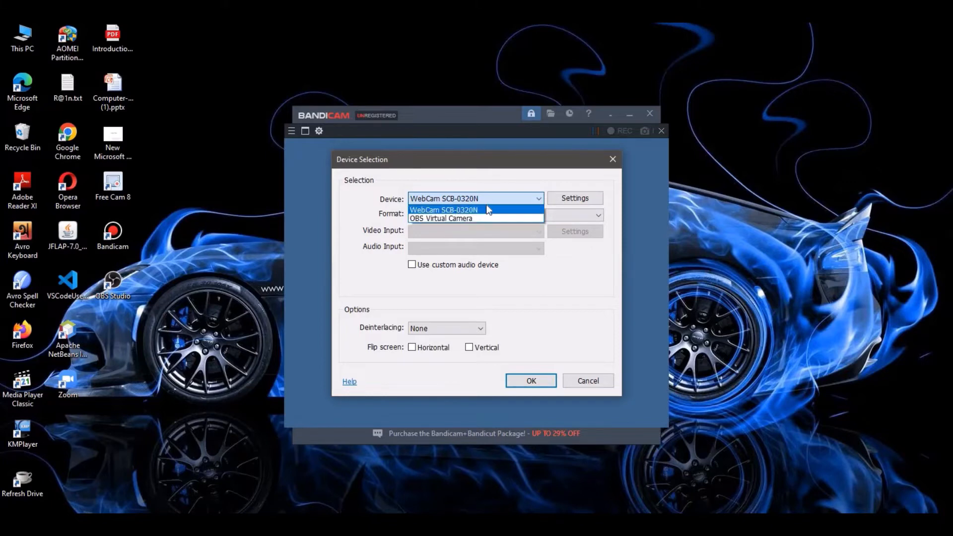
{"action": "left_click", "coordinate": [539, 198]}
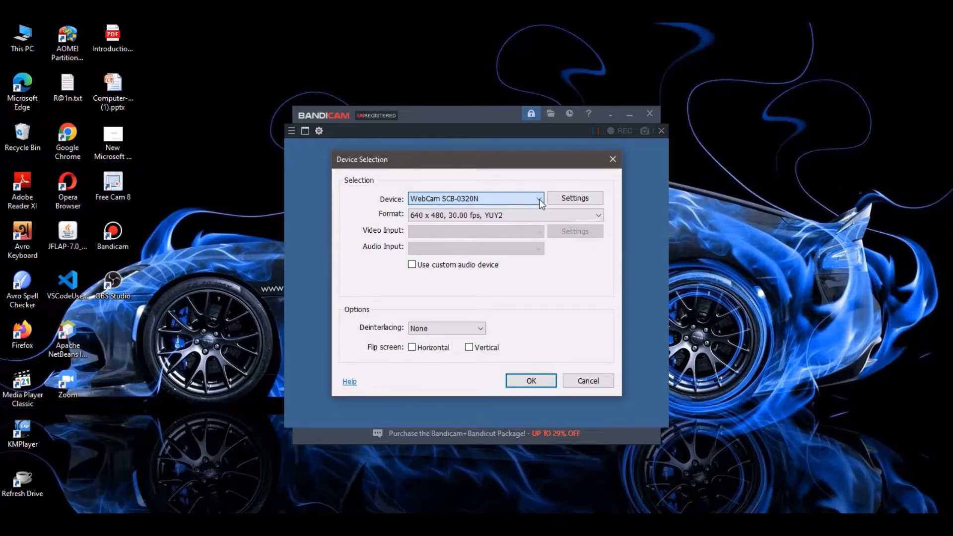
{"action": "left_click", "coordinate": [482, 330]}
{"action": "left_click", "coordinate": [481, 330]}
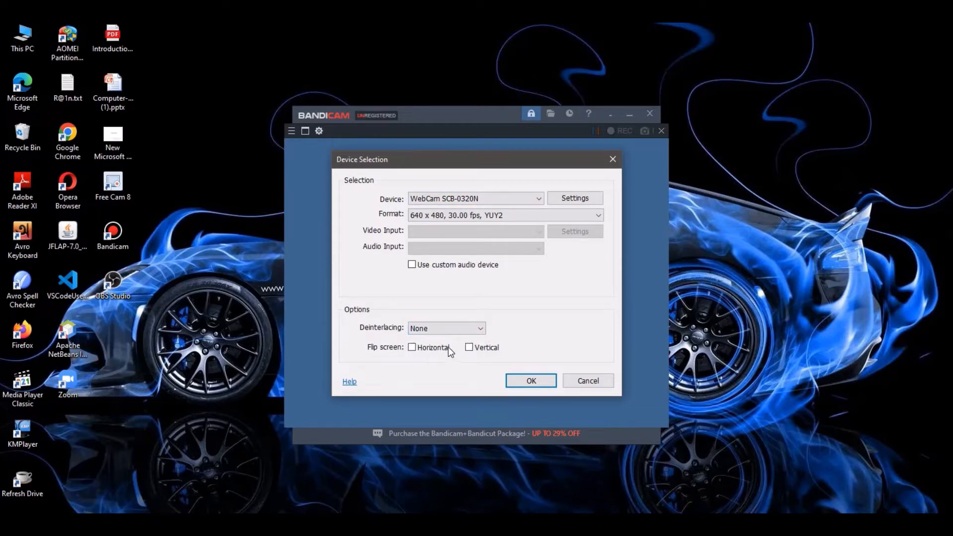
{"action": "left_click", "coordinate": [569, 380]}
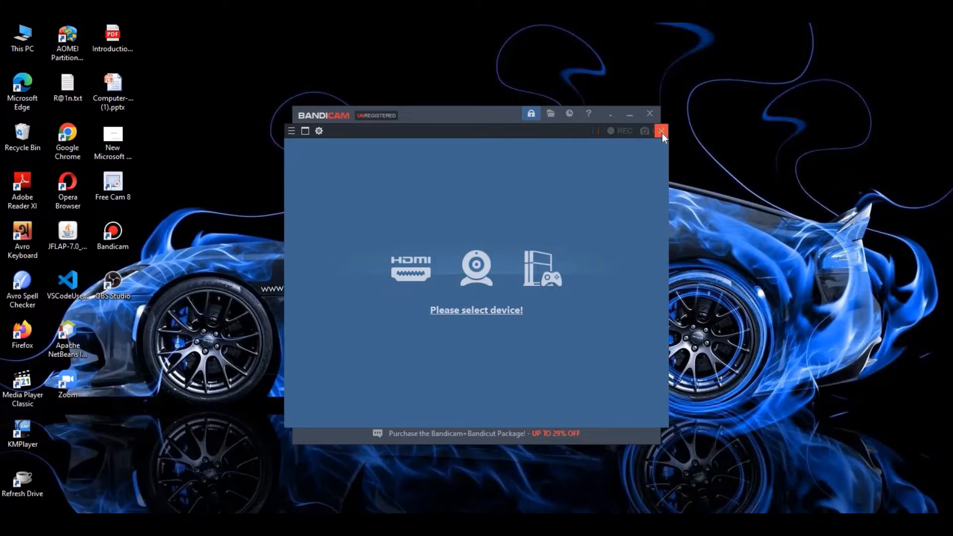
{"action": "left_click", "coordinate": [661, 132]}
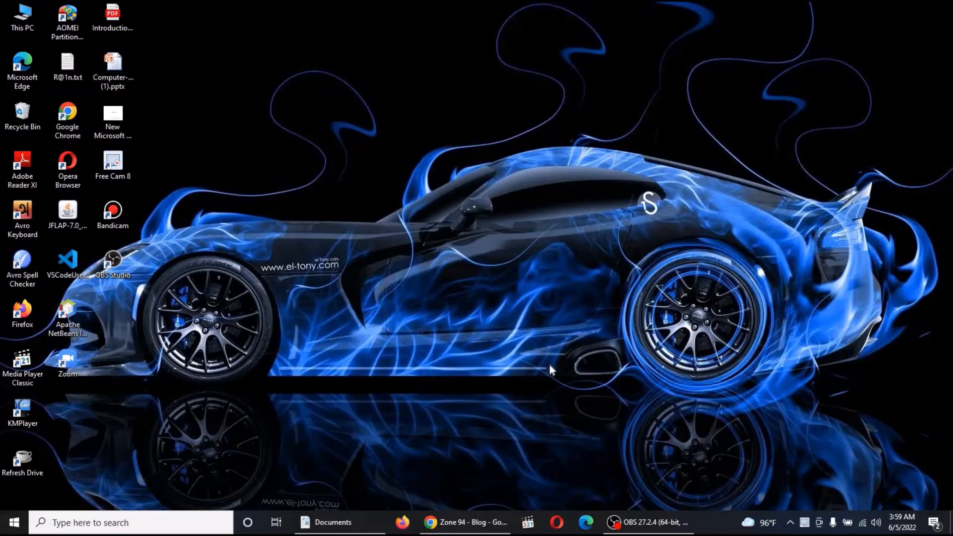
- Search Windows for "xb" and open the Xbox Game Bar app
{"action": "left_click", "coordinate": [10, 529]}
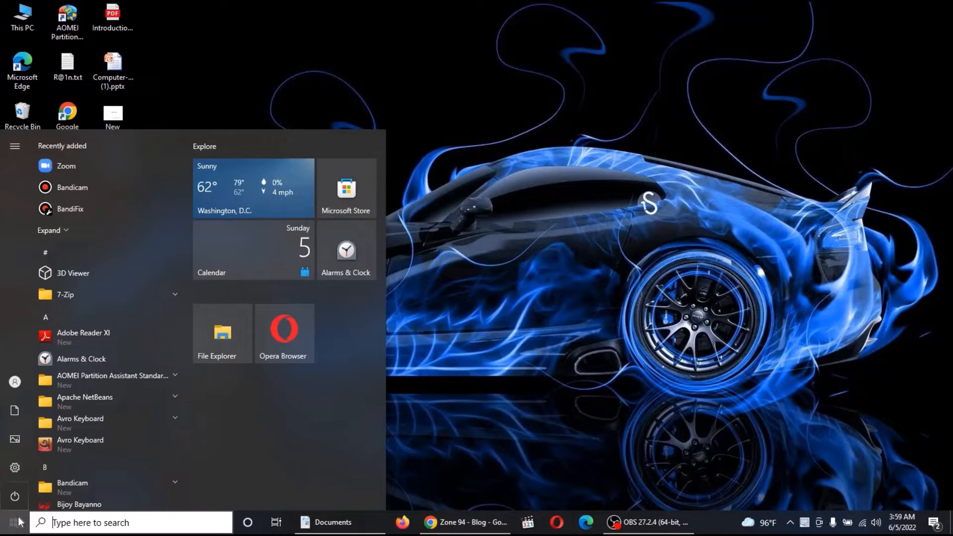
{"action": "type", "text": "xbox"}
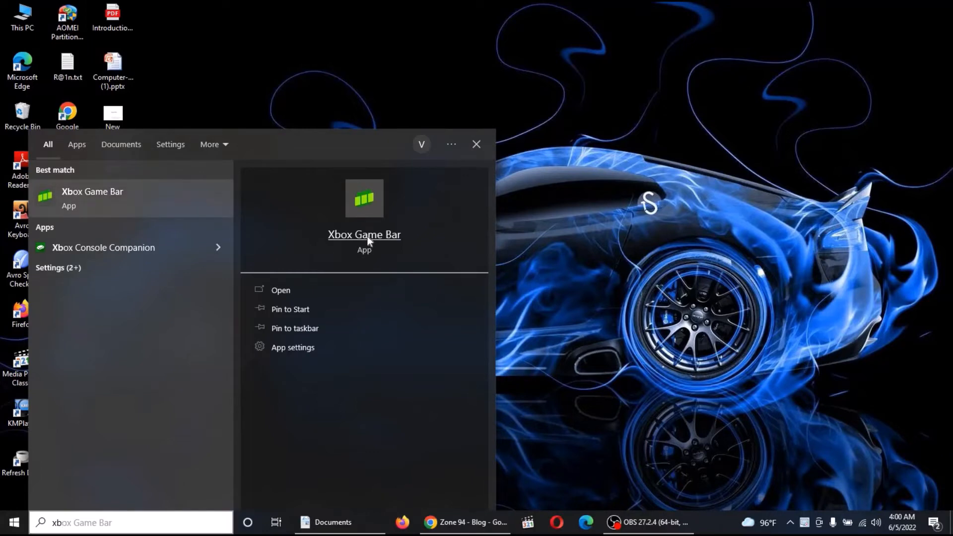
{"action": "left_click", "coordinate": [368, 236]}
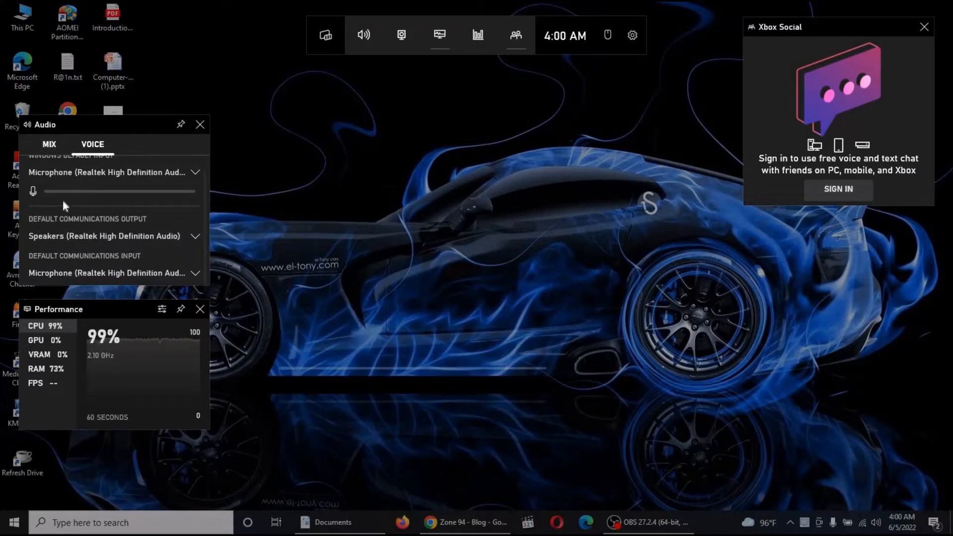
- Examine the Audio widget's voice settings, including the available default communications output devices
{"action": "scroll", "coordinate": [85, 233], "scroll_direction": "up", "scroll_amount": 1}
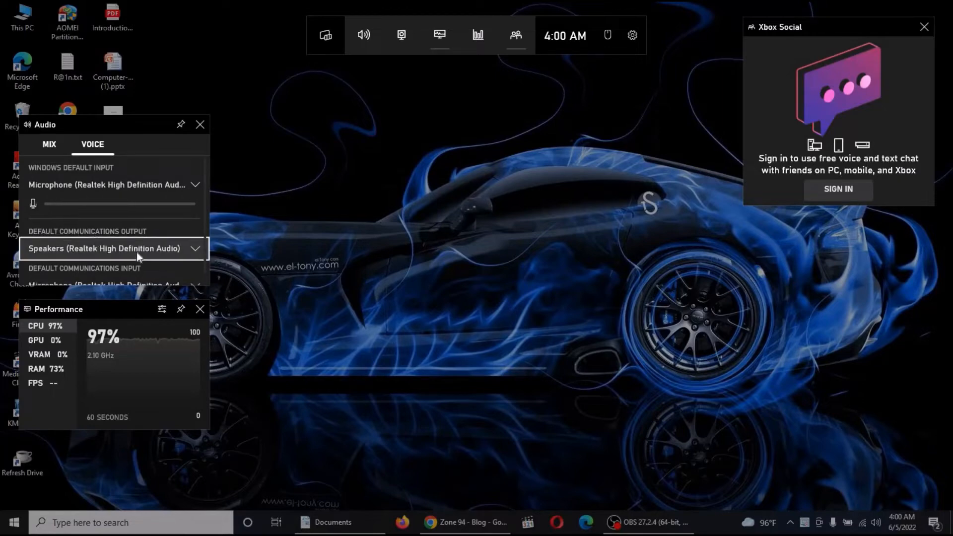
{"action": "left_click", "coordinate": [192, 249]}
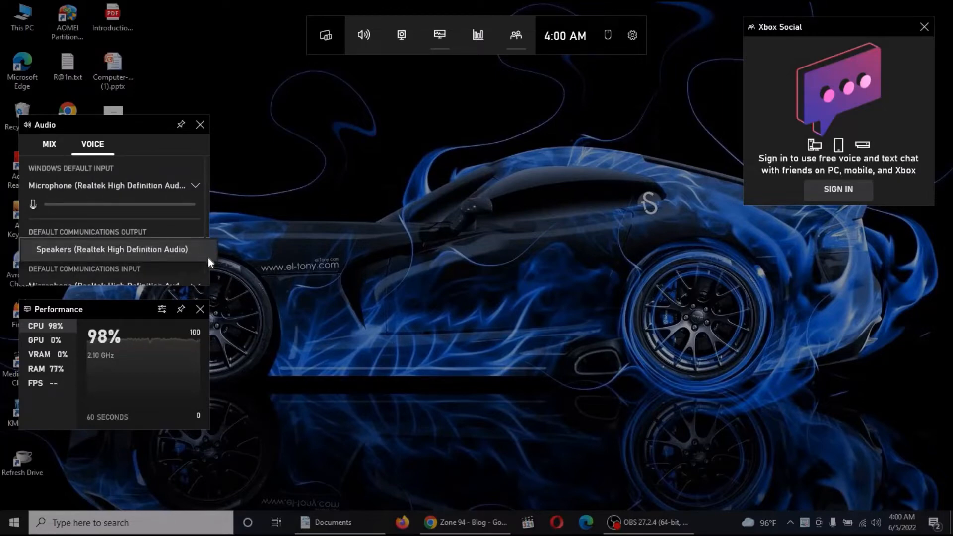
{"action": "left_click", "coordinate": [204, 258]}
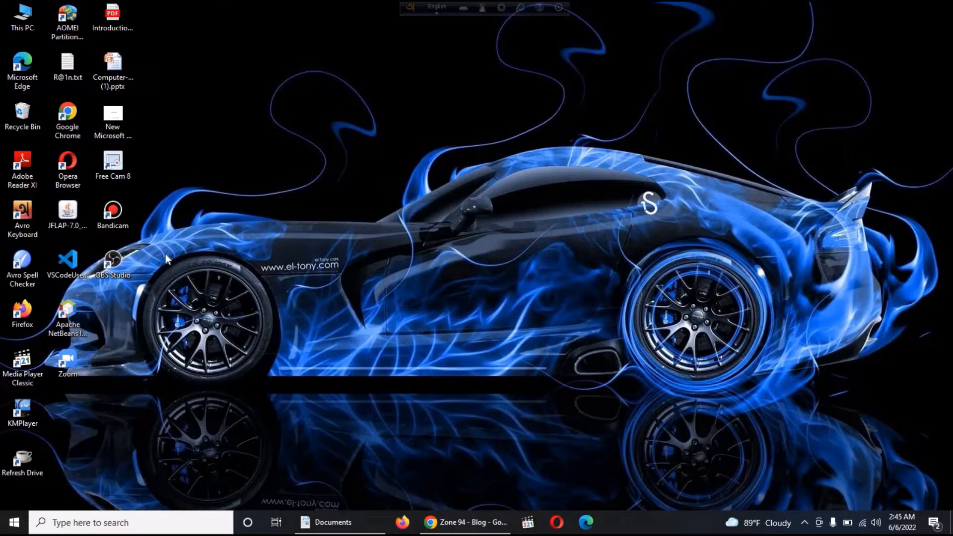
- Launch Zoom from the recently added Windows apps
{"action": "left_click", "coordinate": [16, 524]}
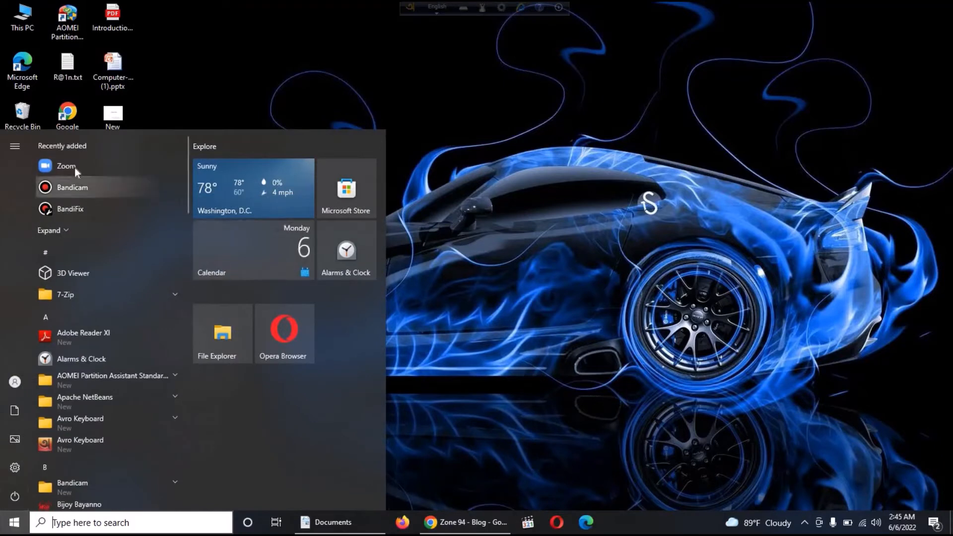
{"action": "left_click", "coordinate": [75, 167]}
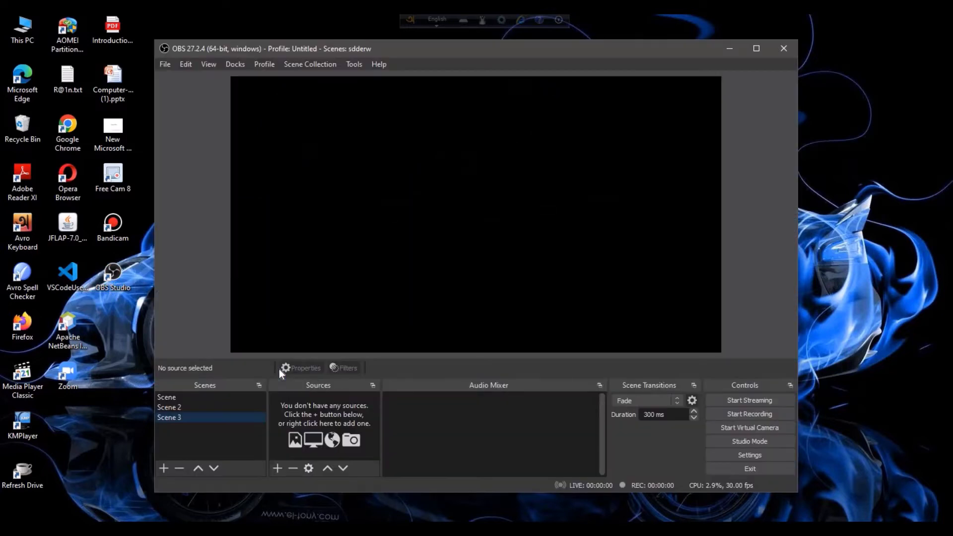
- Maximize the OBS Studio window and look over its file, view and dock options
{"action": "left_click", "coordinate": [756, 49]}
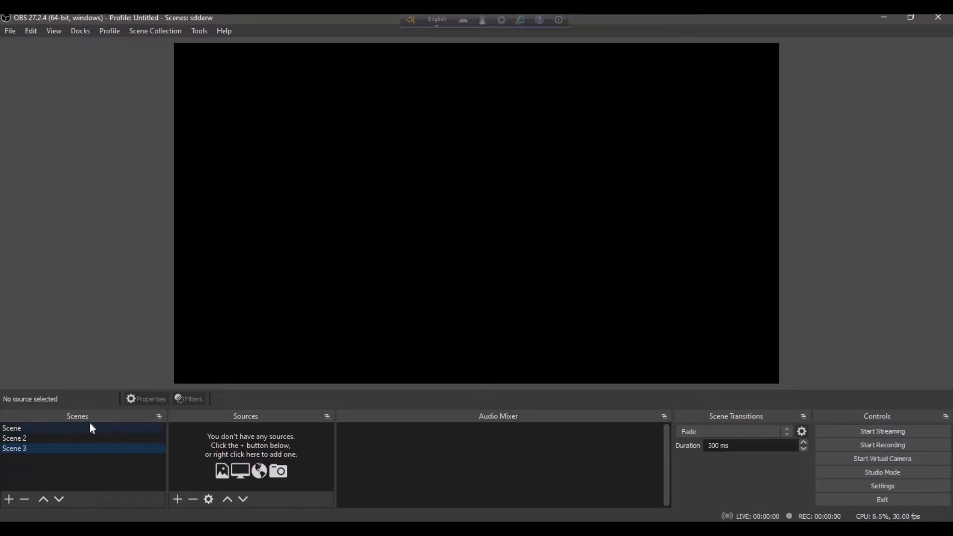
{"action": "left_click", "coordinate": [13, 30]}
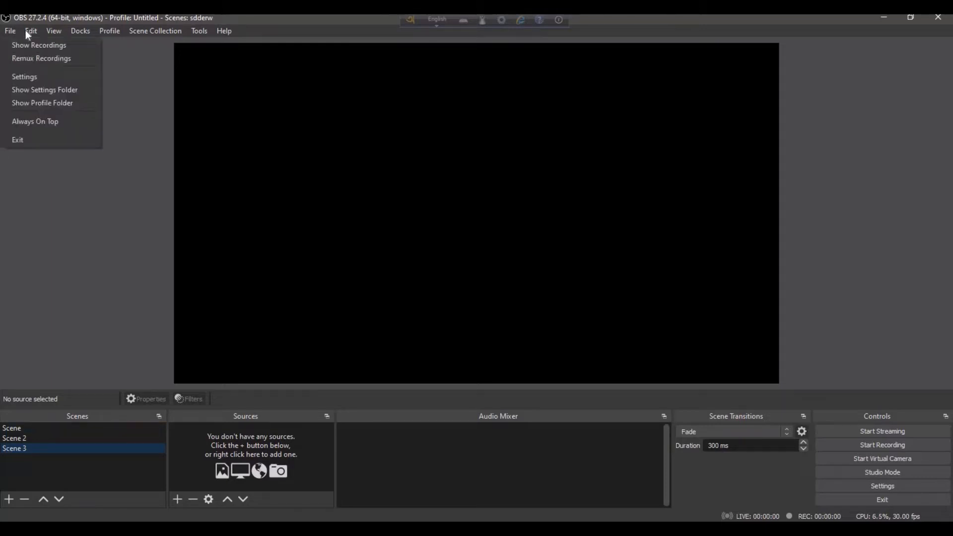
{"action": "left_click", "coordinate": [53, 31]}
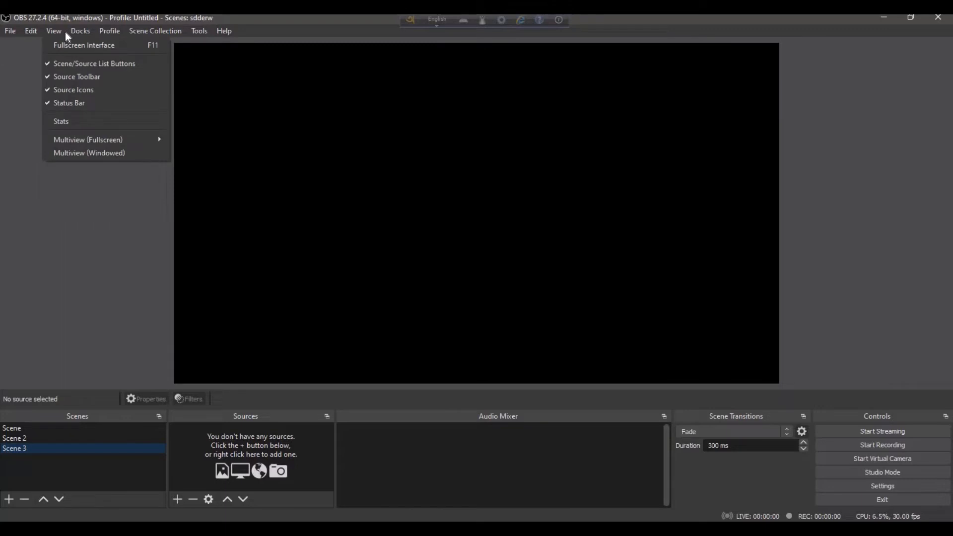
{"action": "left_click", "coordinate": [66, 31]}
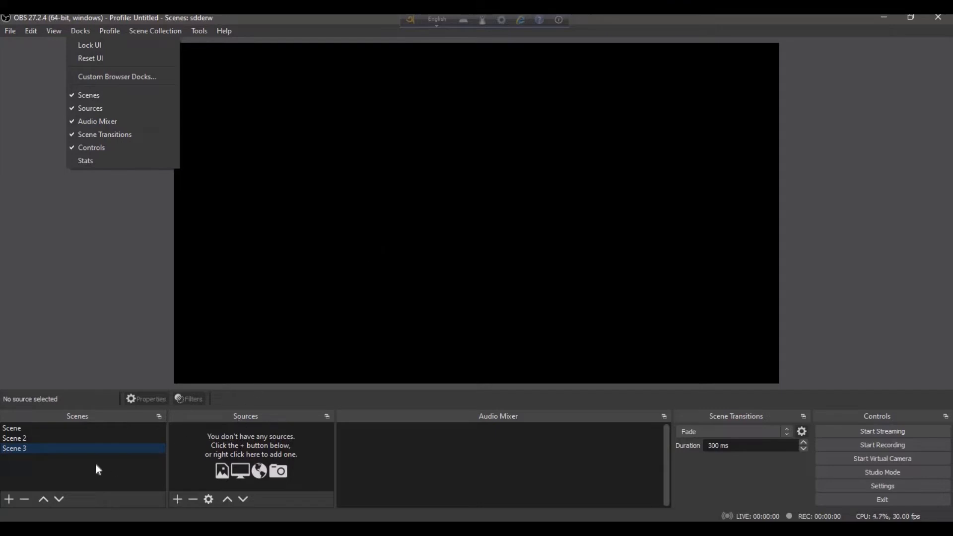
- Remove Scene 2 and Scene 3 from the scene list, confirming each removal
{"action": "right_click", "coordinate": [29, 437]}
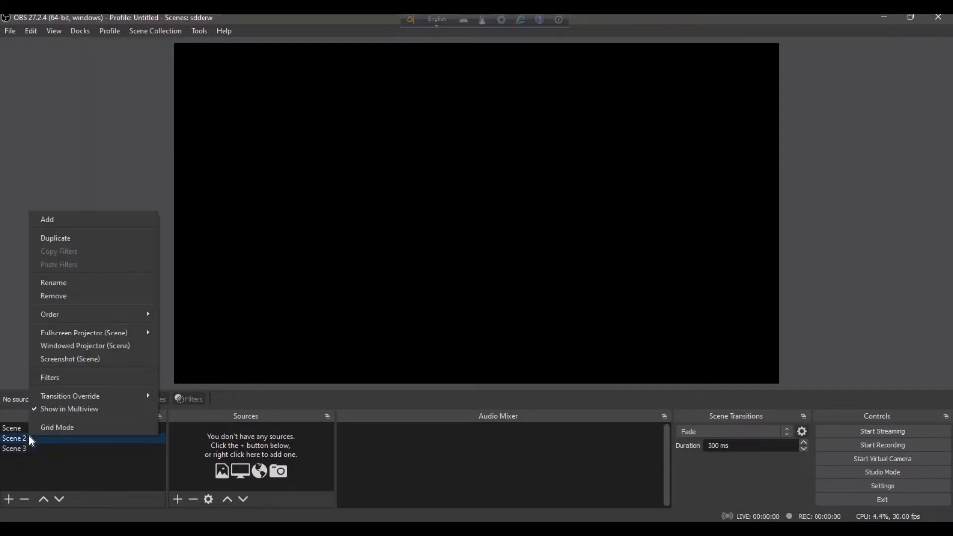
{"action": "left_click", "coordinate": [77, 298]}
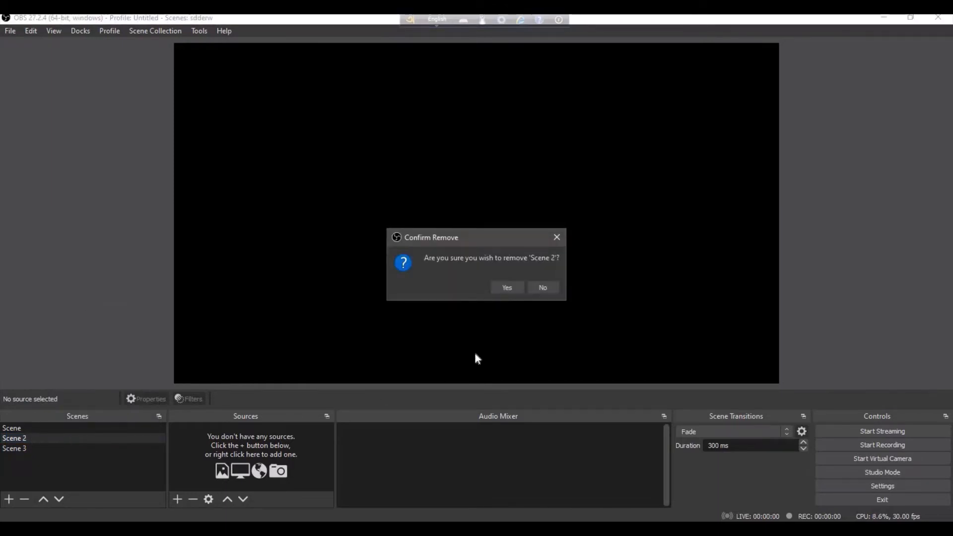
{"action": "left_click", "coordinate": [515, 285]}
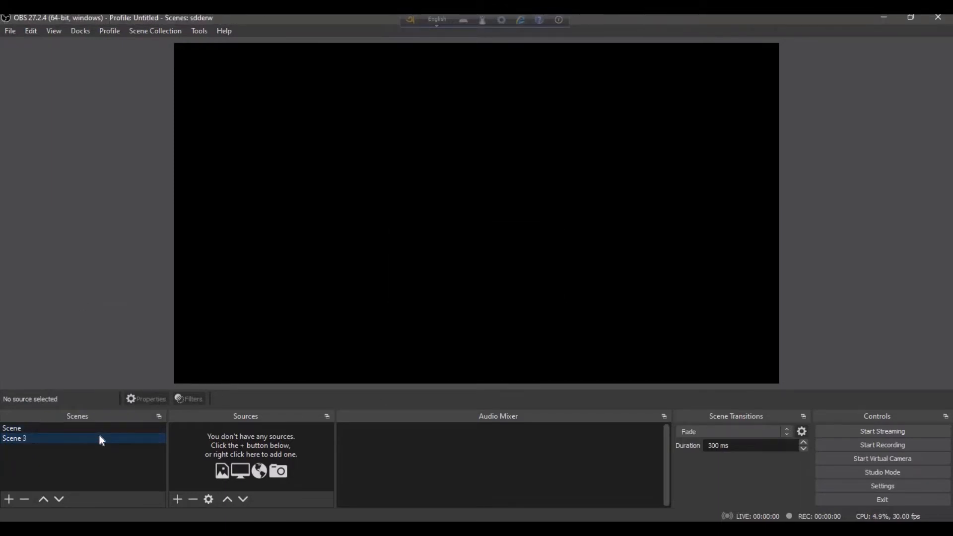
{"action": "right_click", "coordinate": [99, 435]}
{"action": "left_click", "coordinate": [137, 295]}
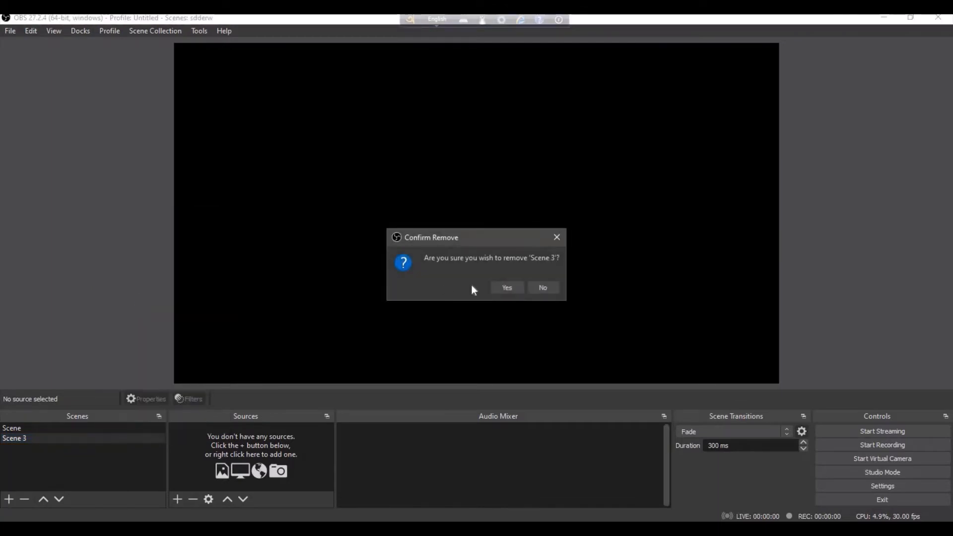
{"action": "left_click", "coordinate": [514, 288]}
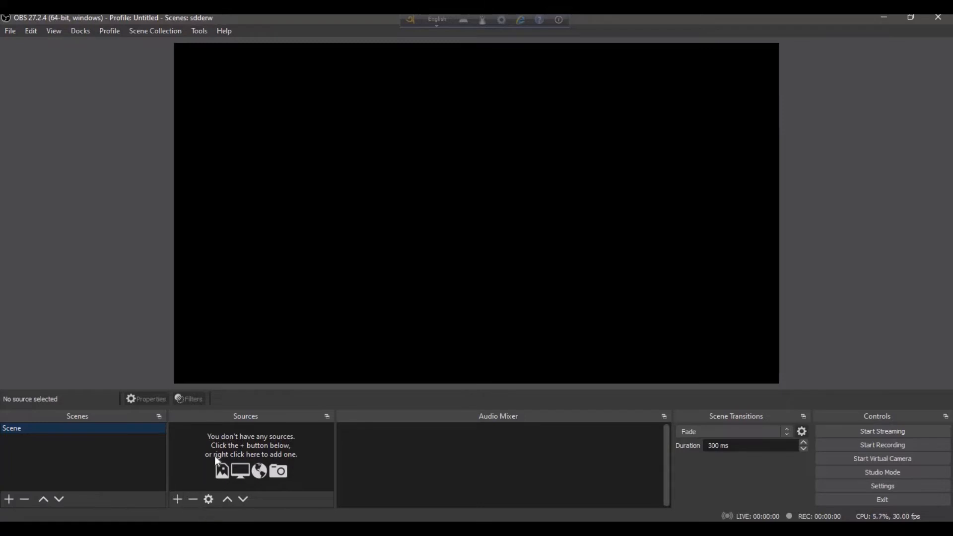
- Add a new Audio Input Capture source using the Microphone (Realtek High Definition Audio) device
{"action": "left_click", "coordinate": [177, 500]}
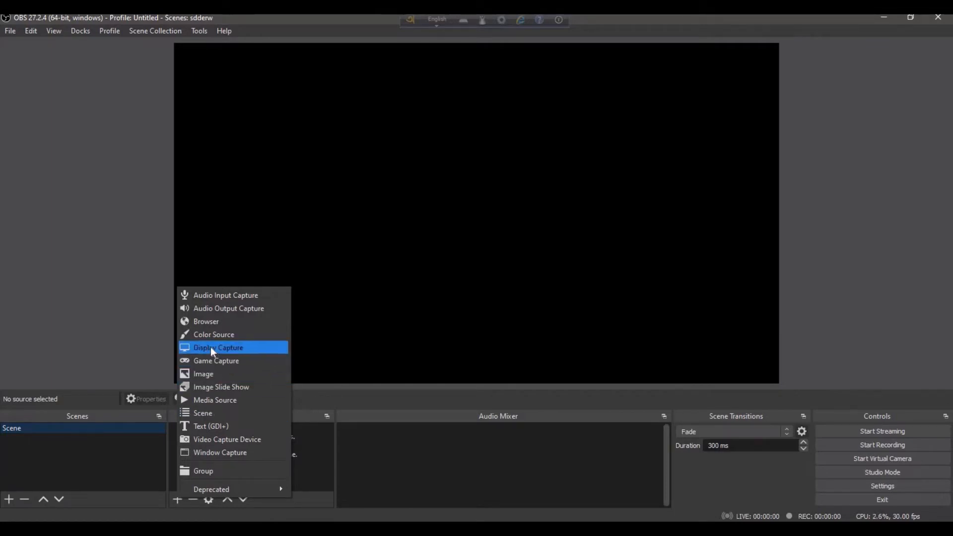
{"action": "left_click", "coordinate": [211, 299]}
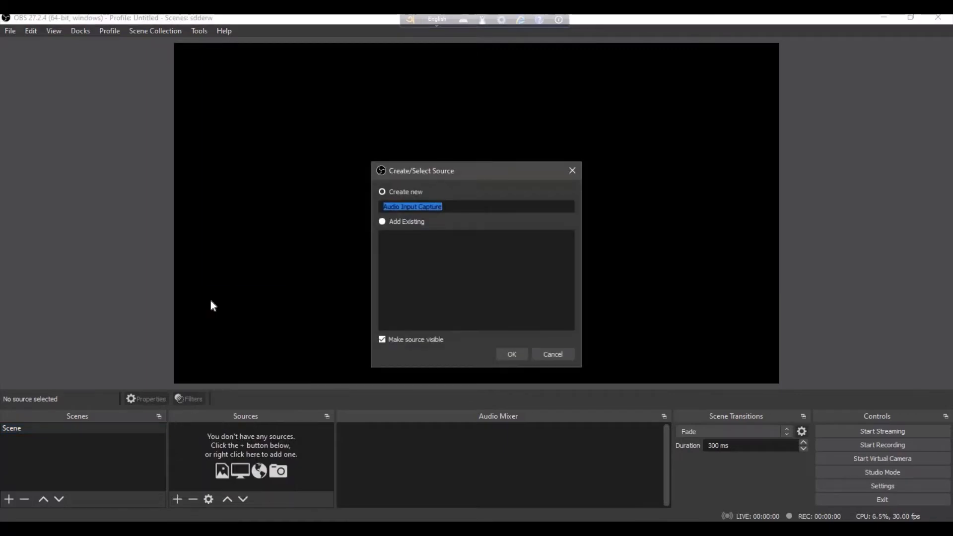
{"action": "left_click", "coordinate": [454, 207]}
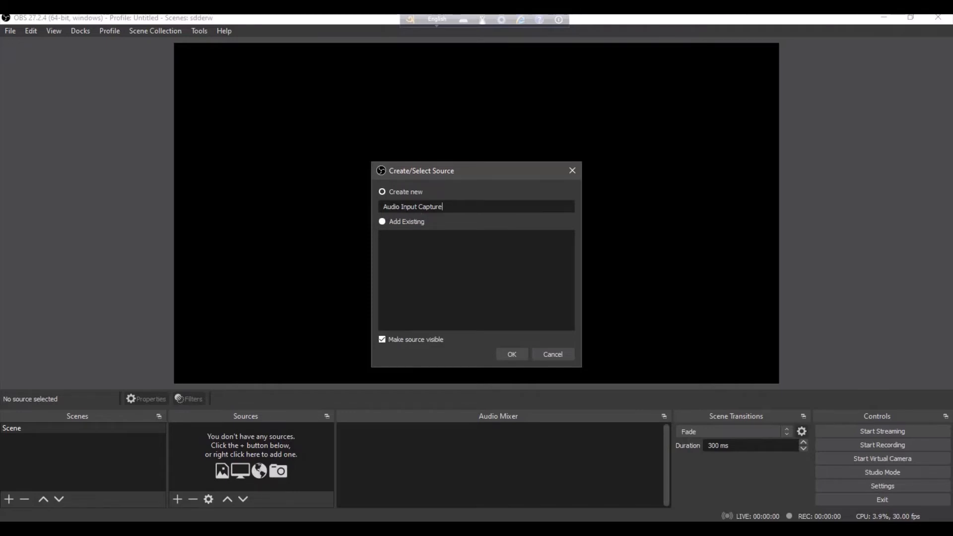
{"action": "left_click", "coordinate": [510, 354]}
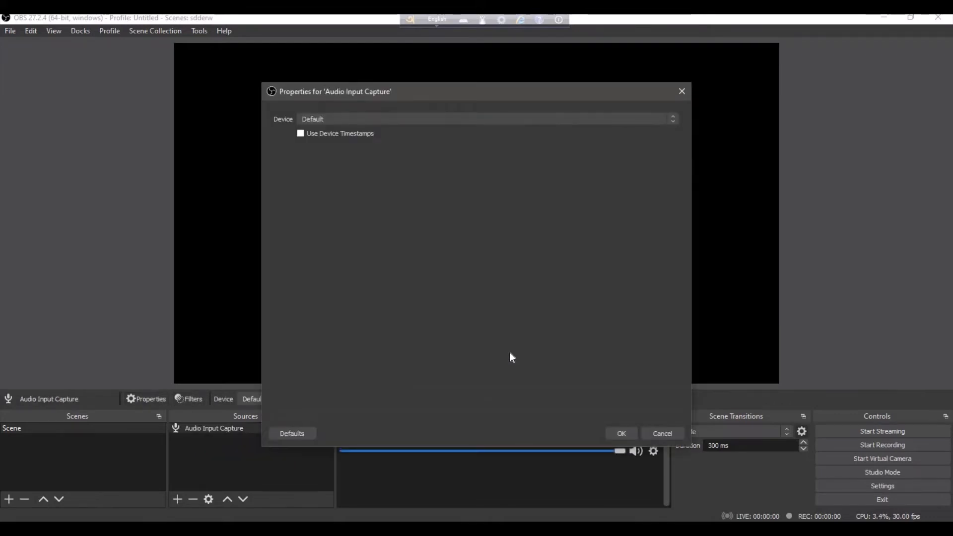
{"action": "left_click", "coordinate": [364, 114]}
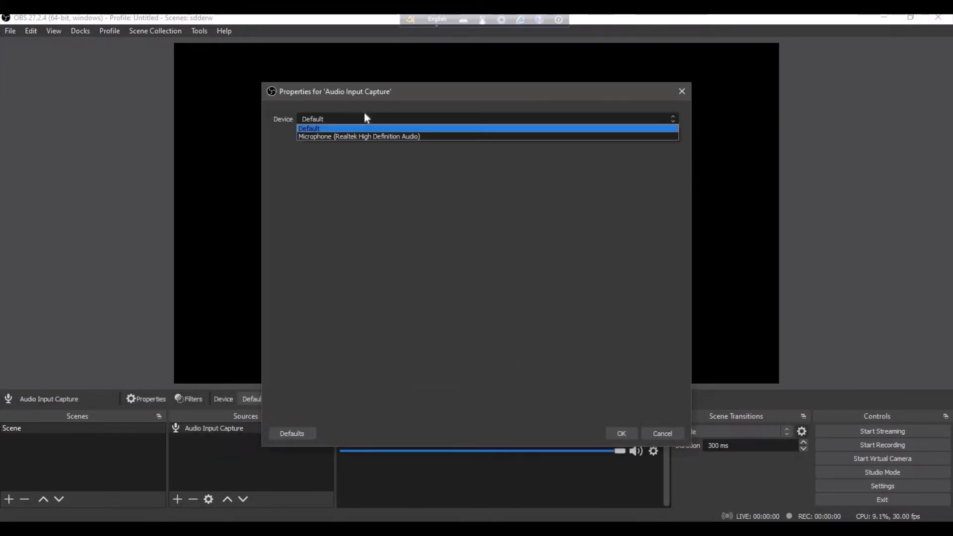
{"action": "left_click", "coordinate": [327, 140]}
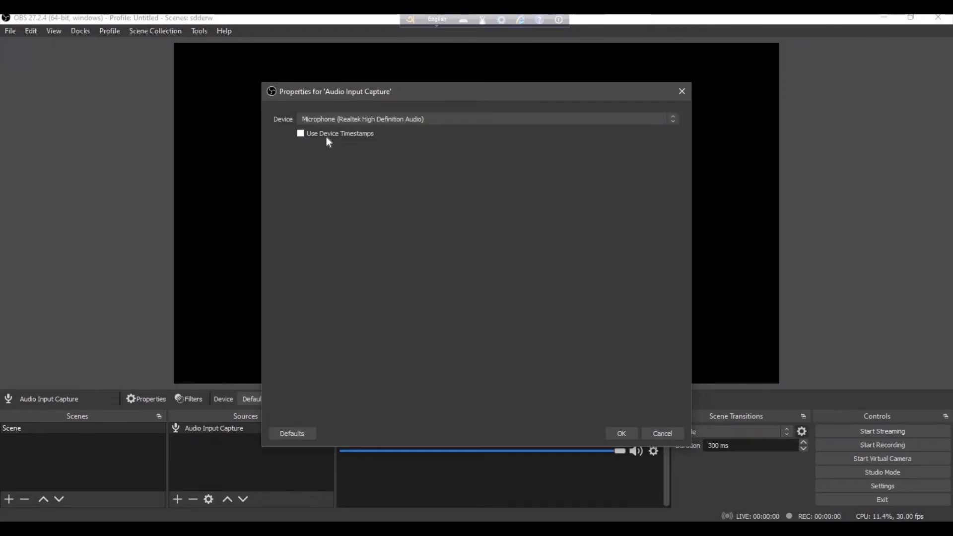
{"action": "left_click", "coordinate": [622, 433]}
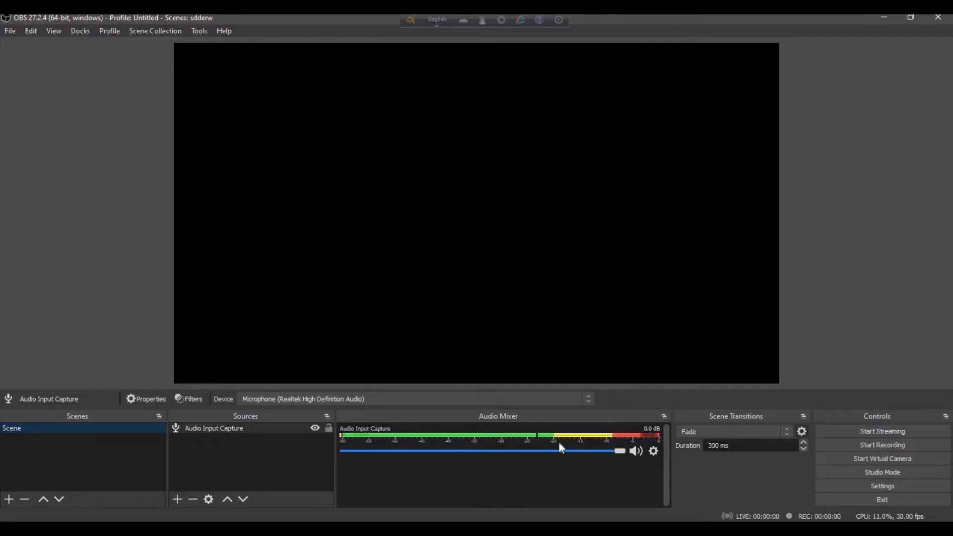
- Add an Audio Output Capture source named "Audio Output Capture 1" using Speakers (Realtek High Definition Audio)
{"action": "left_click", "coordinate": [177, 496]}
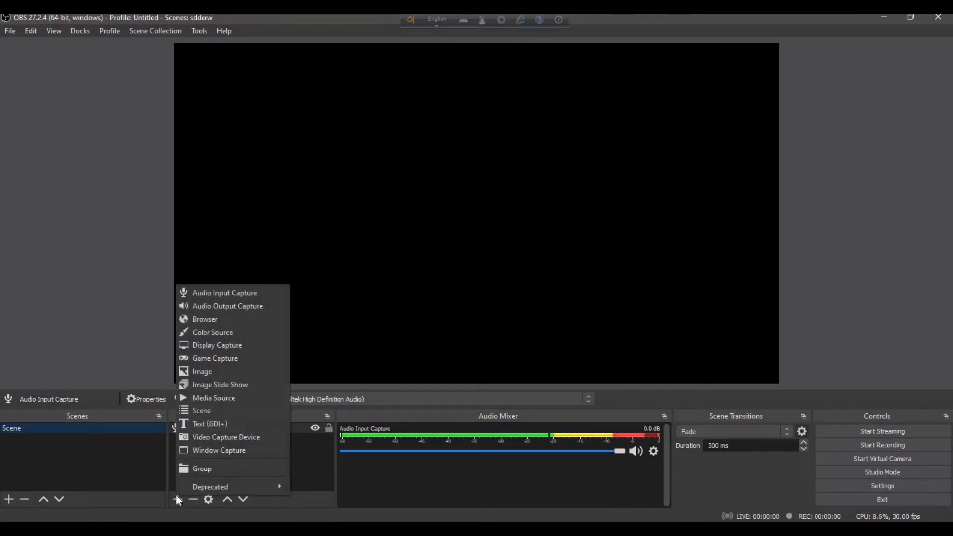
{"action": "left_click", "coordinate": [211, 306]}
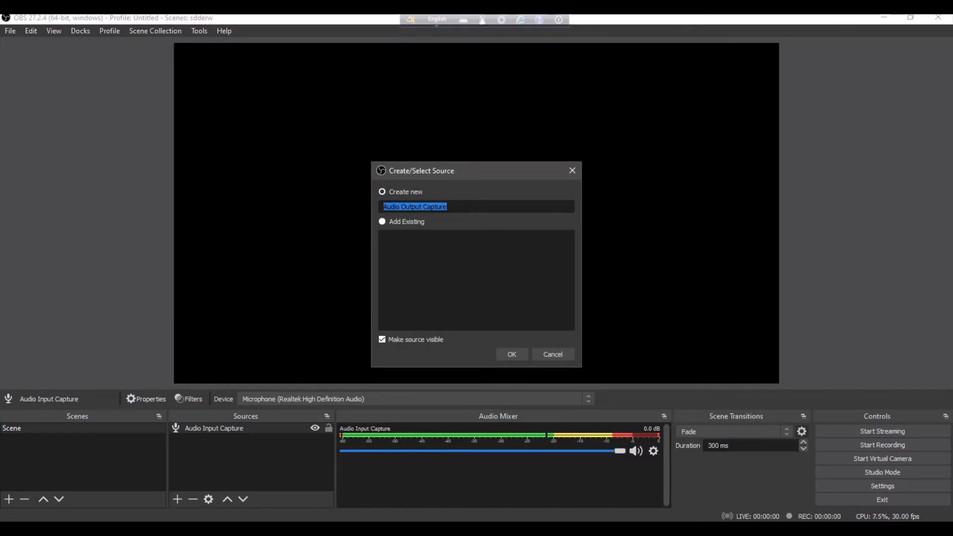
{"action": "left_click", "coordinate": [459, 207]}
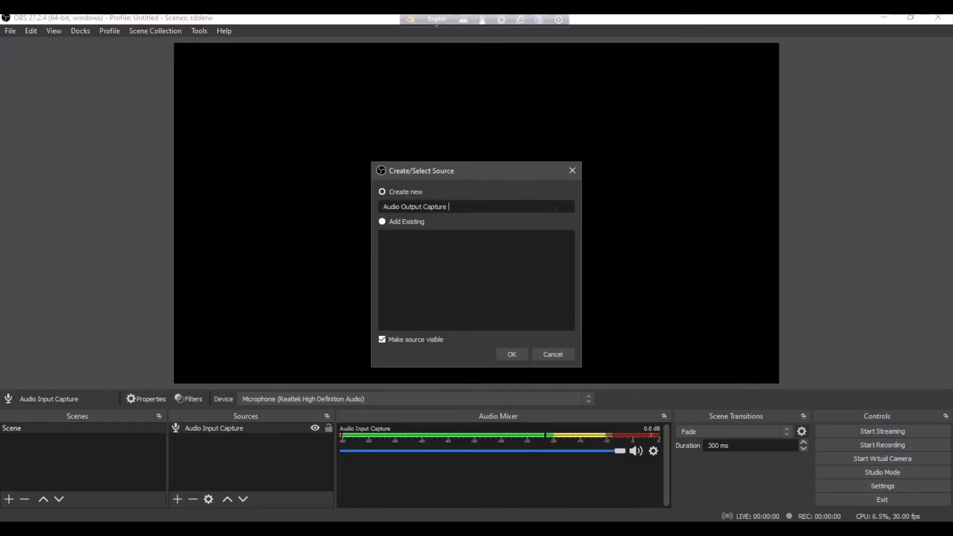
{"action": "type", "text": "1"}
{"action": "key", "text": "Return"}
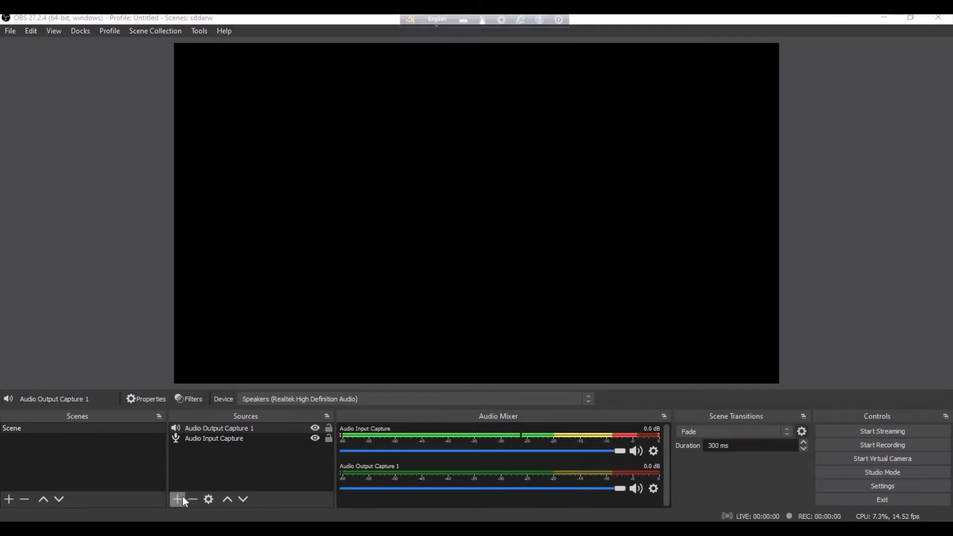
- Add a new Display Capture source for Display 1 with the automatic capture method and cursor capture kept on
{"action": "right_click", "coordinate": [181, 480]}
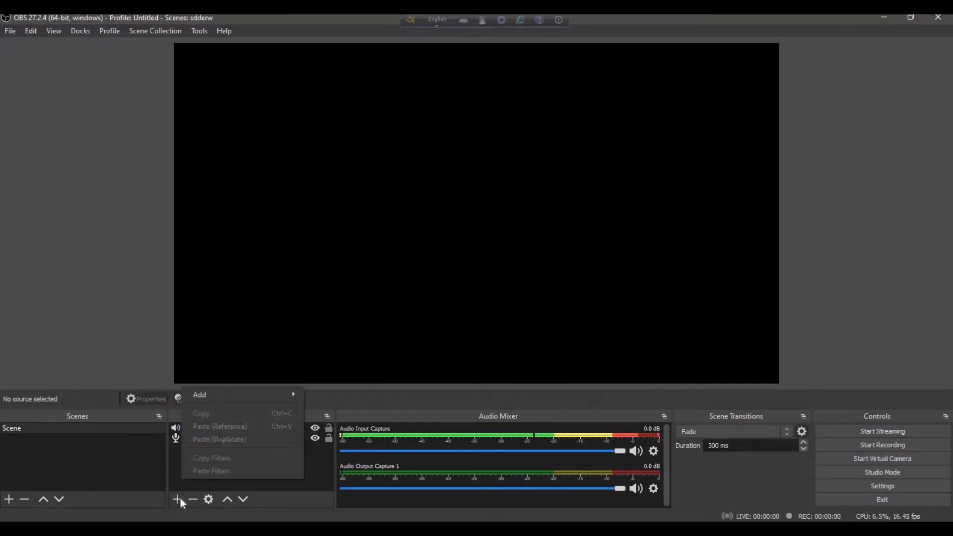
{"action": "left_click", "coordinate": [180, 499]}
{"action": "left_click", "coordinate": [180, 499]}
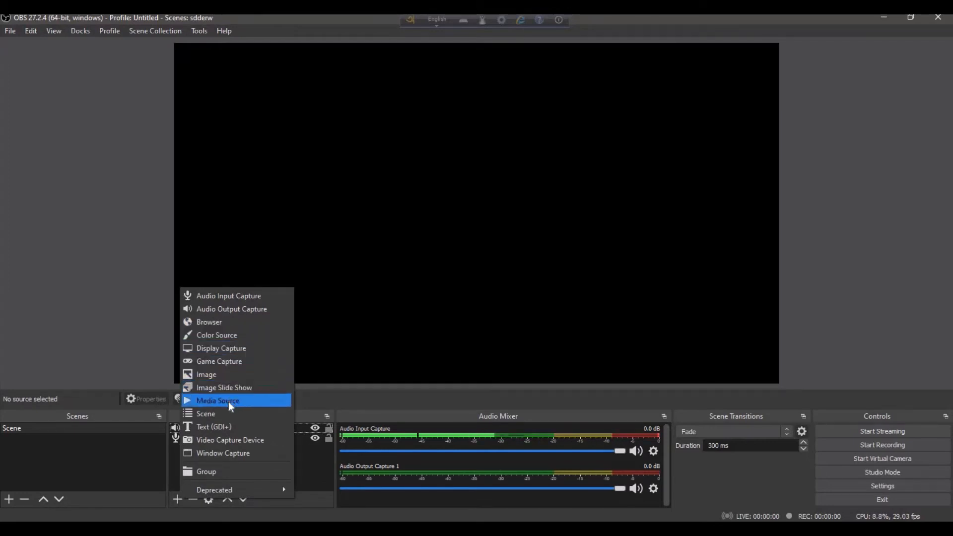
{"action": "left_click", "coordinate": [221, 350]}
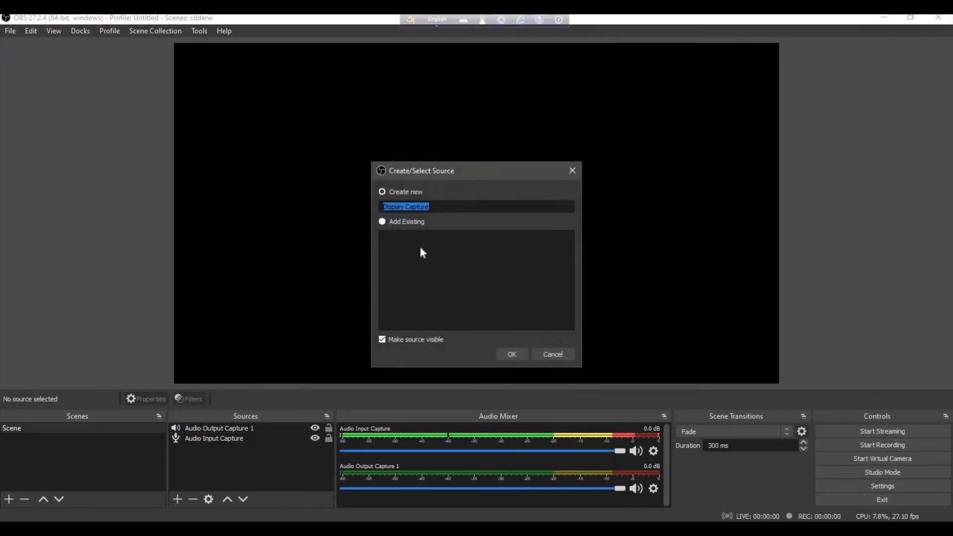
{"action": "left_click", "coordinate": [514, 355]}
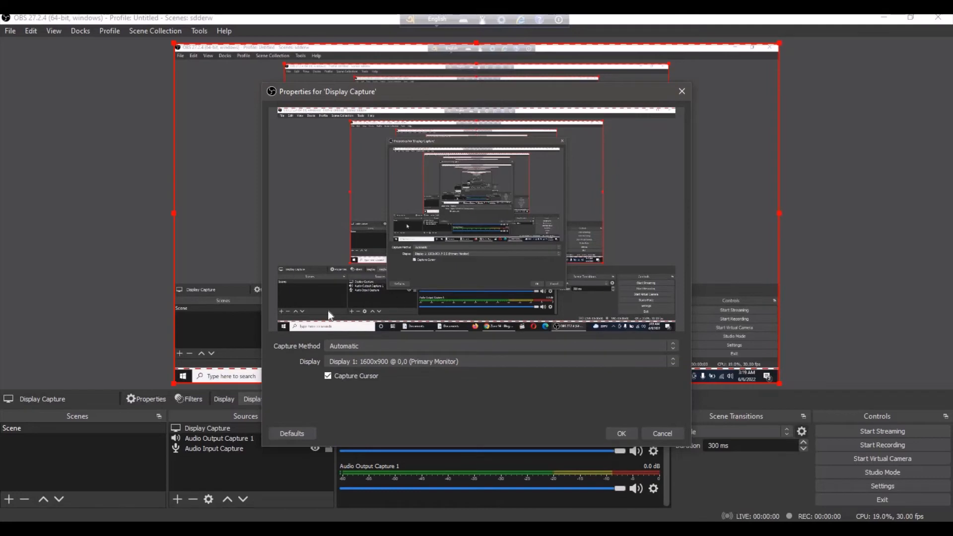
{"action": "left_click", "coordinate": [622, 433]}
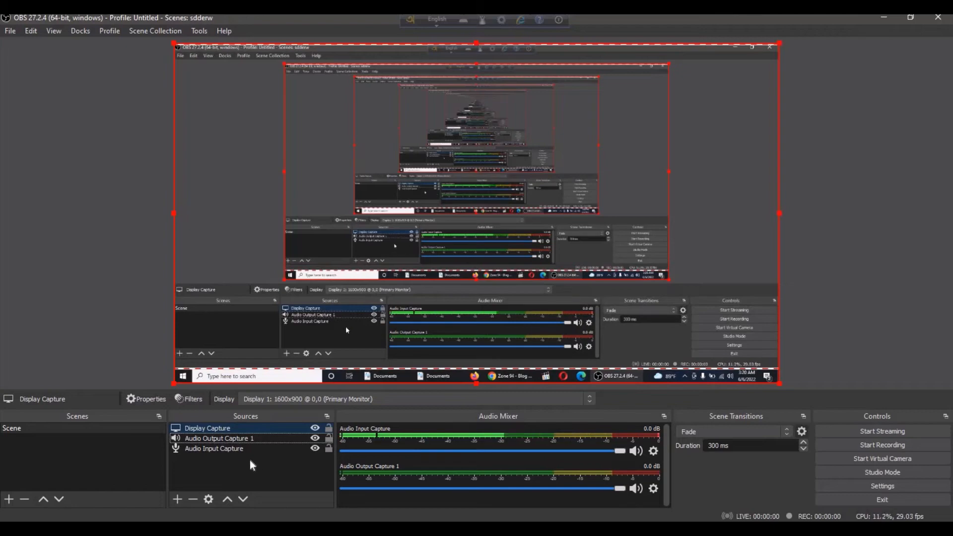
{"action": "right_click", "coordinate": [190, 466]}
{"action": "mouse_move", "coordinate": [211, 386]}
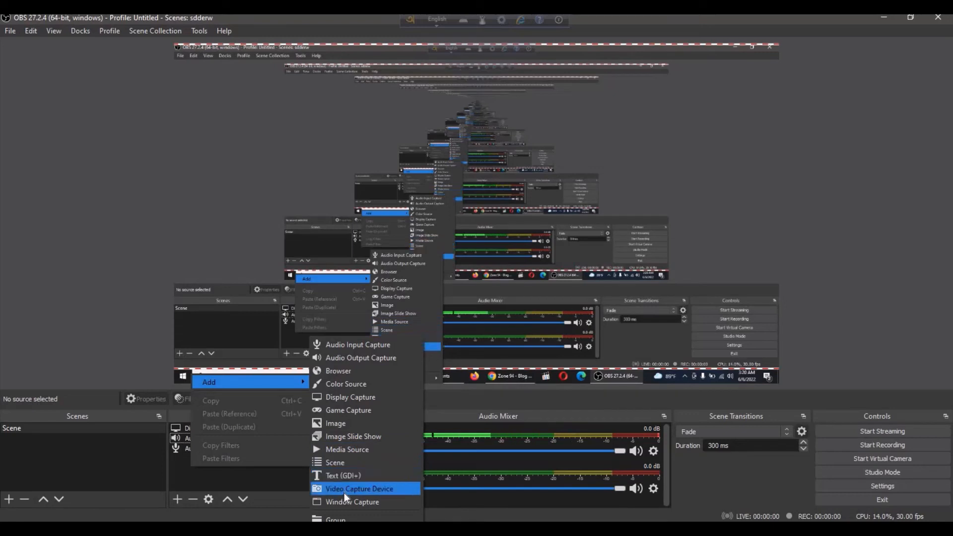
{"action": "left_click", "coordinate": [337, 450]}
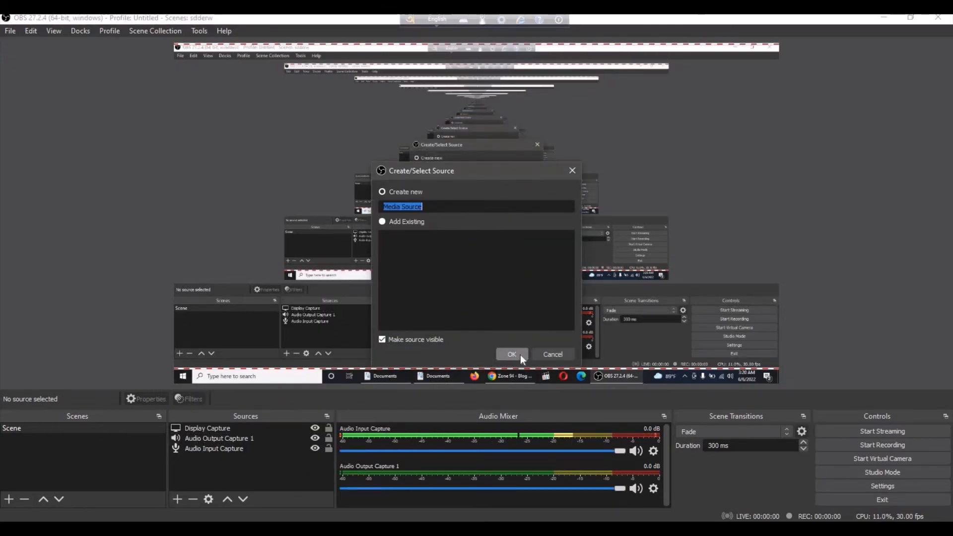
{"action": "left_click", "coordinate": [555, 353]}
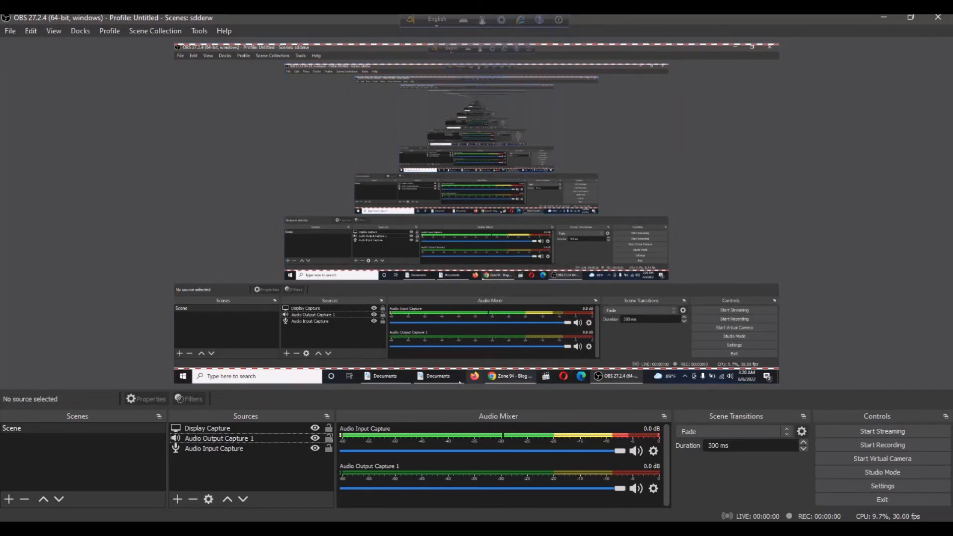
- Record a short test clip of the display with the current scene, then stop the recording
{"action": "left_click", "coordinate": [884, 445]}
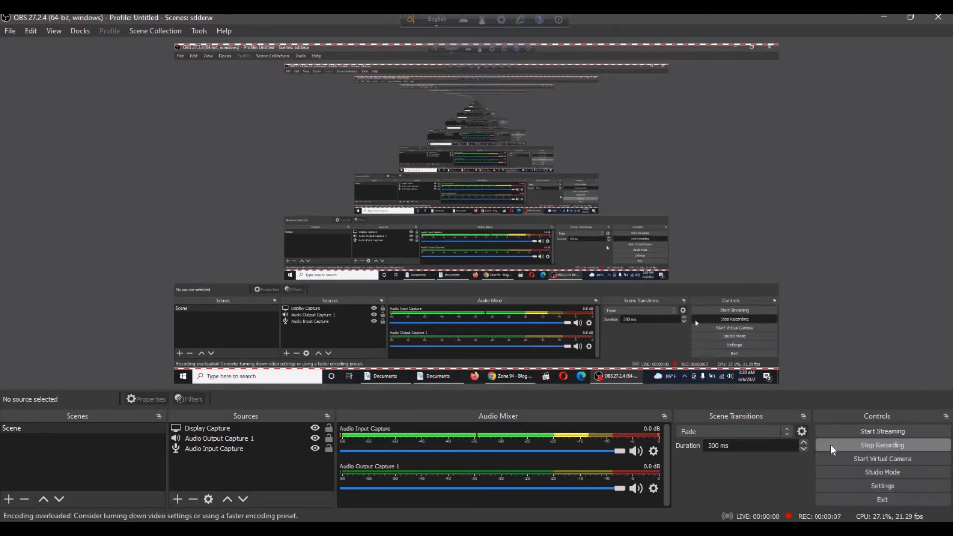
{"action": "left_click", "coordinate": [891, 439]}
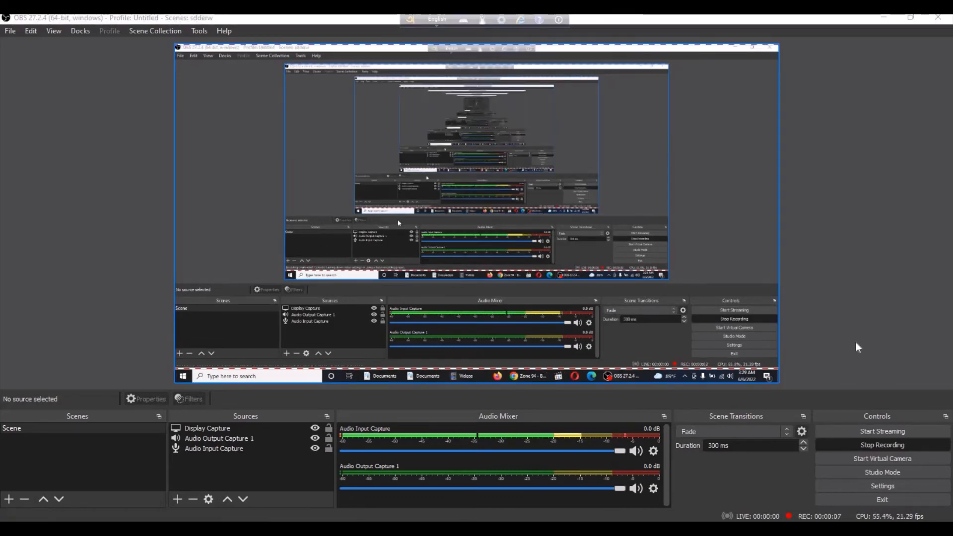
{"action": "left_click", "coordinate": [865, 444]}
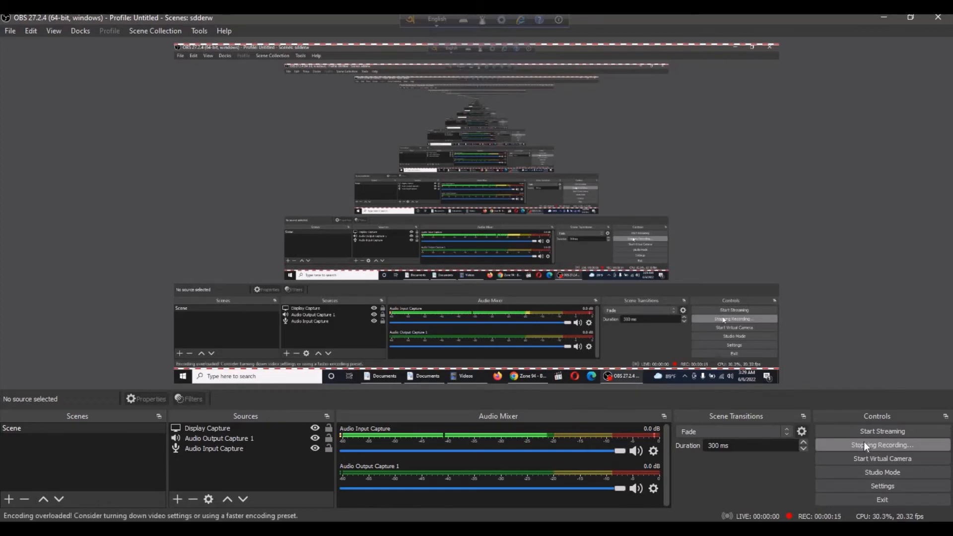
- Show the recordings folder, check the newest mkv recording in it, and minimize the folder window
{"action": "left_click", "coordinate": [12, 31]}
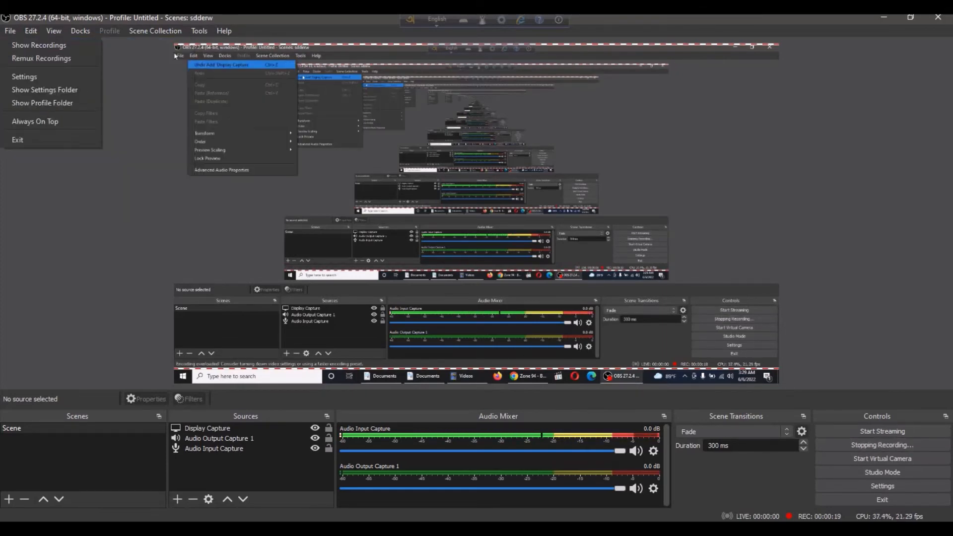
{"action": "left_click", "coordinate": [22, 46]}
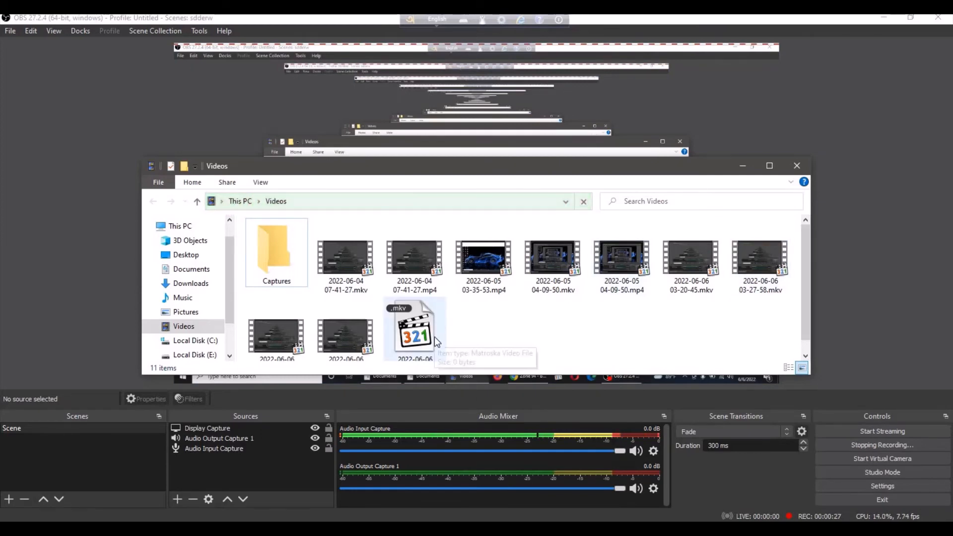
{"action": "scroll", "coordinate": [434, 337], "scroll_direction": "down", "scroll_amount": 1}
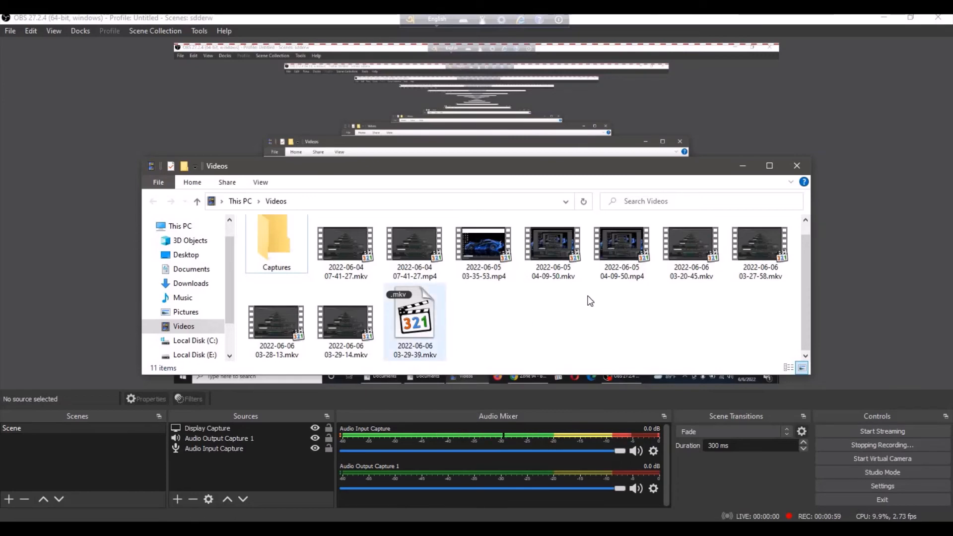
{"action": "left_click", "coordinate": [742, 169]}
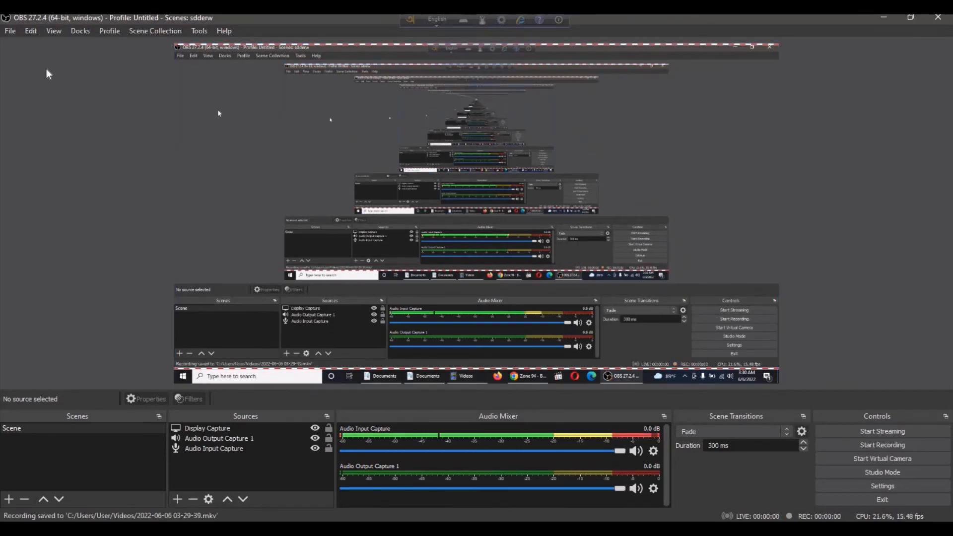
{"action": "left_click", "coordinate": [10, 32]}
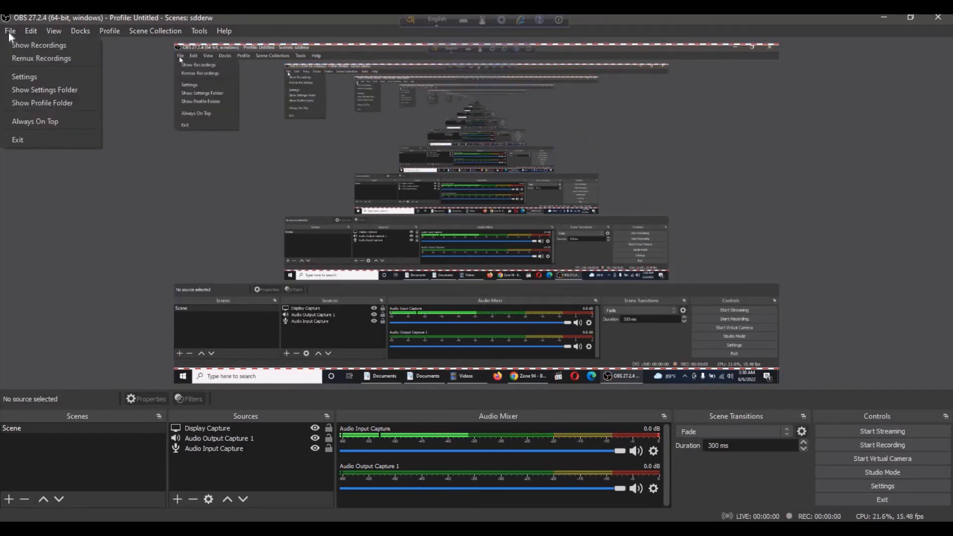
{"action": "left_click", "coordinate": [26, 60]}
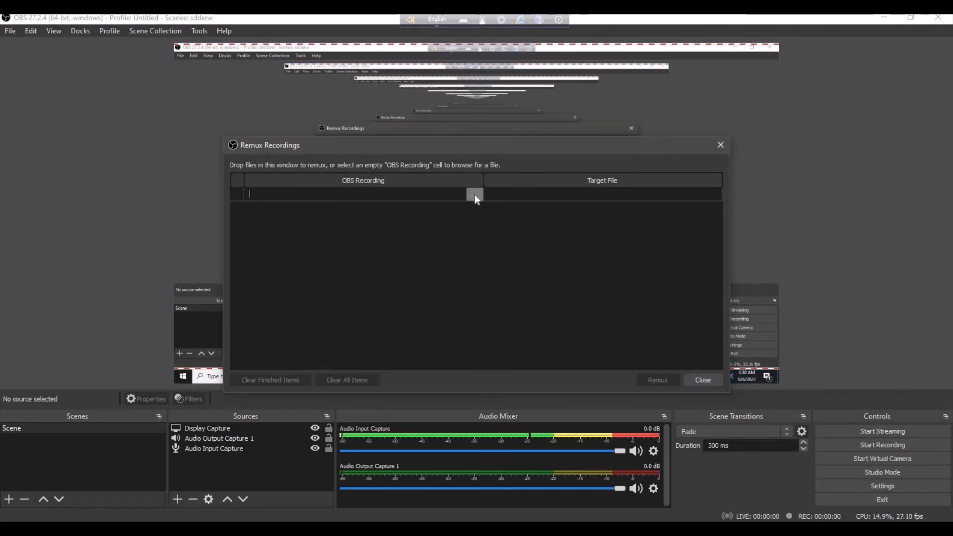
{"action": "left_click", "coordinate": [474, 194]}
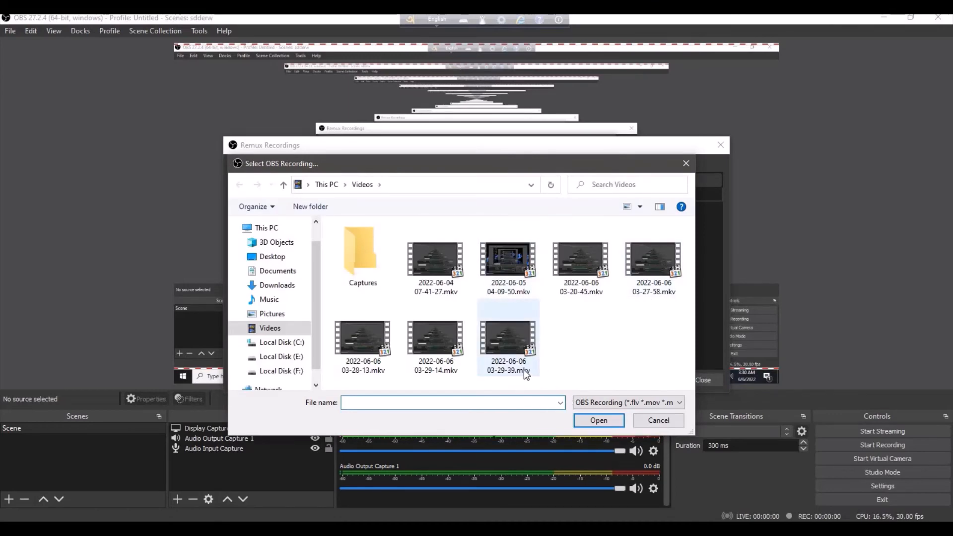
{"action": "left_click", "coordinate": [514, 347]}
{"action": "left_click", "coordinate": [592, 422]}
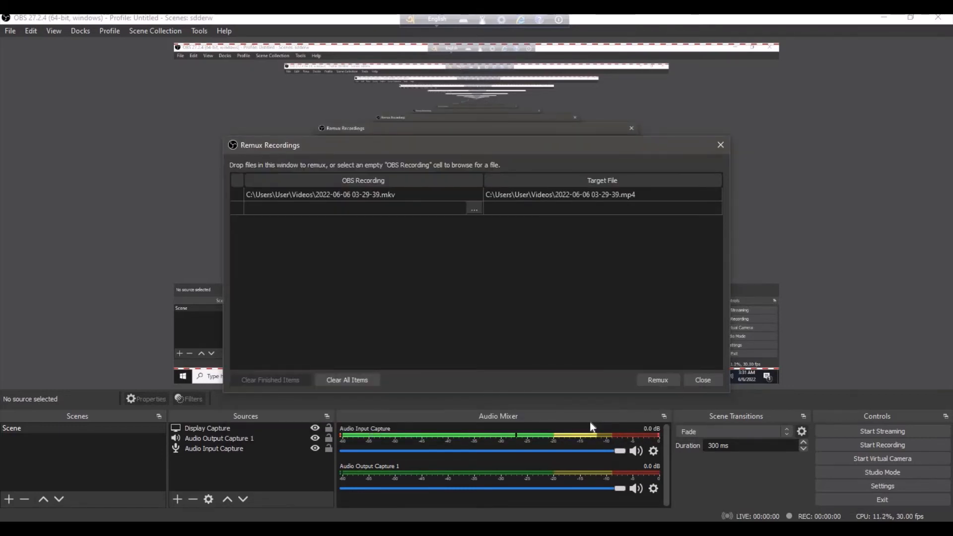
{"action": "left_click", "coordinate": [657, 381]}
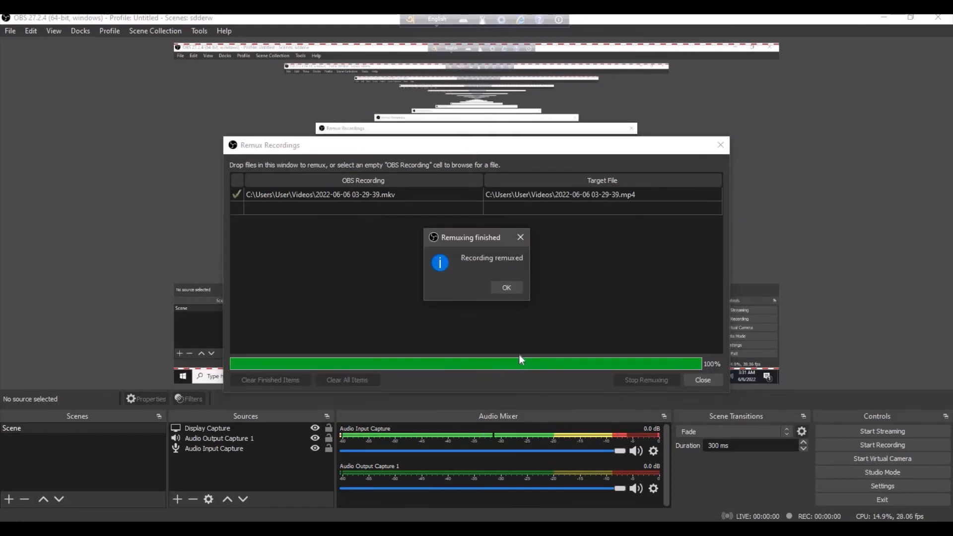
{"action": "left_click", "coordinate": [501, 290]}
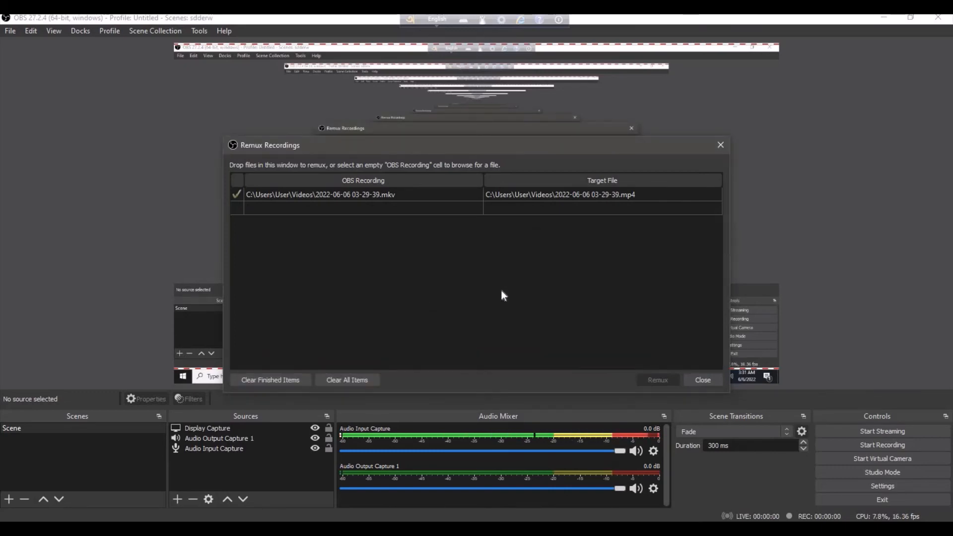
{"action": "left_click", "coordinate": [701, 381]}
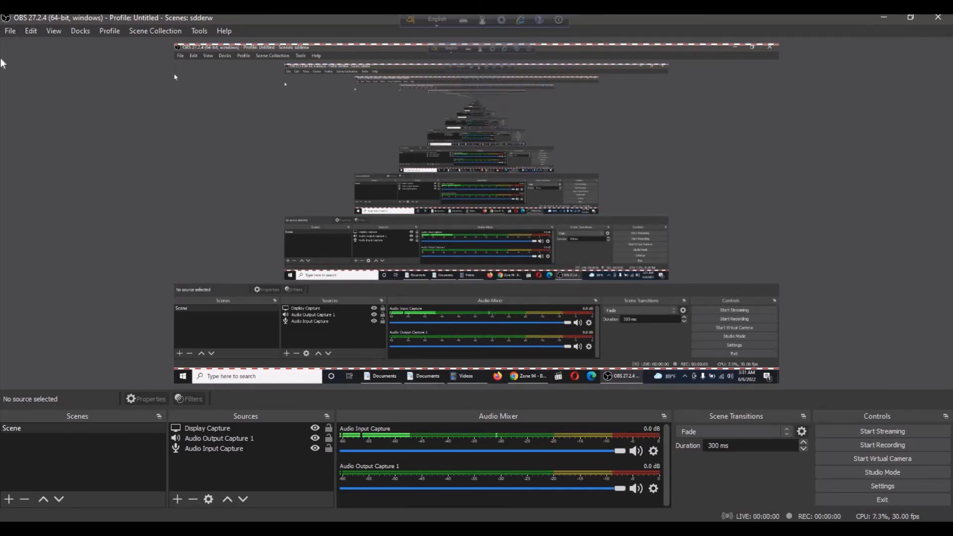
{"action": "left_click", "coordinate": [8, 30]}
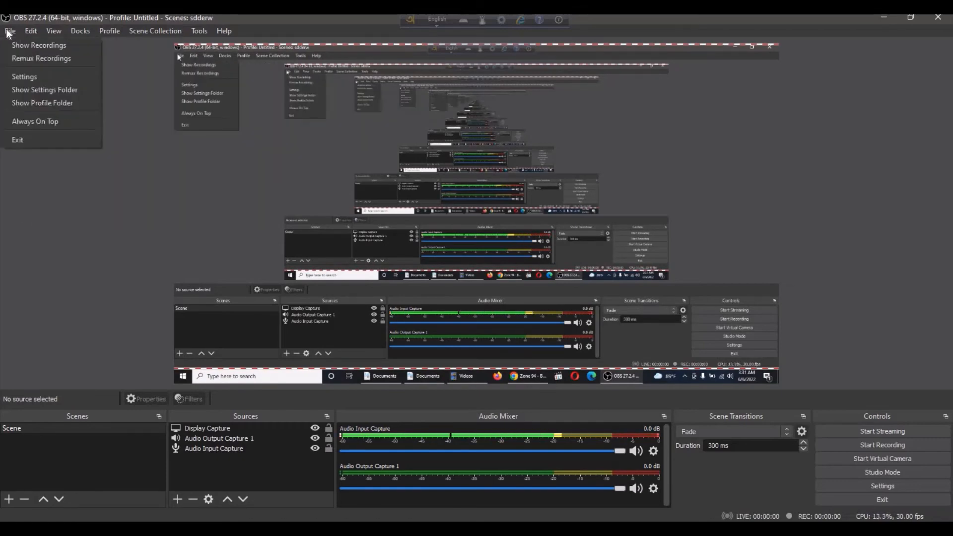
{"action": "left_click", "coordinate": [13, 44]}
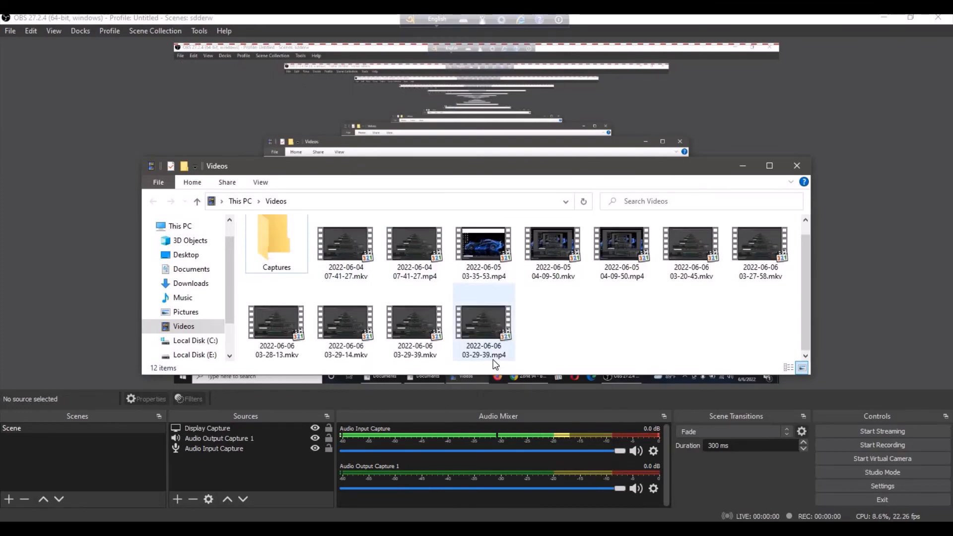
{"action": "mouse_move", "coordinate": [502, 360]}
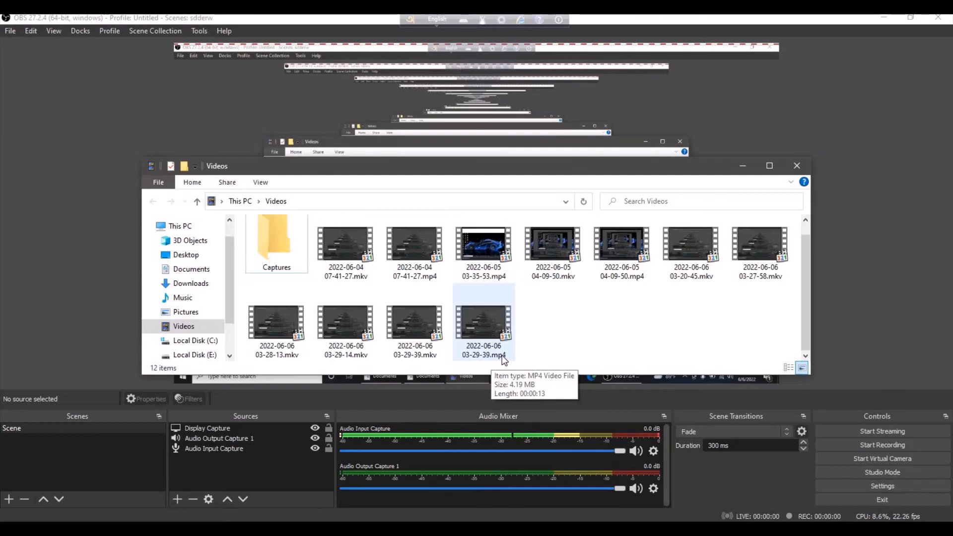
{"action": "mouse_move", "coordinate": [420, 355]}
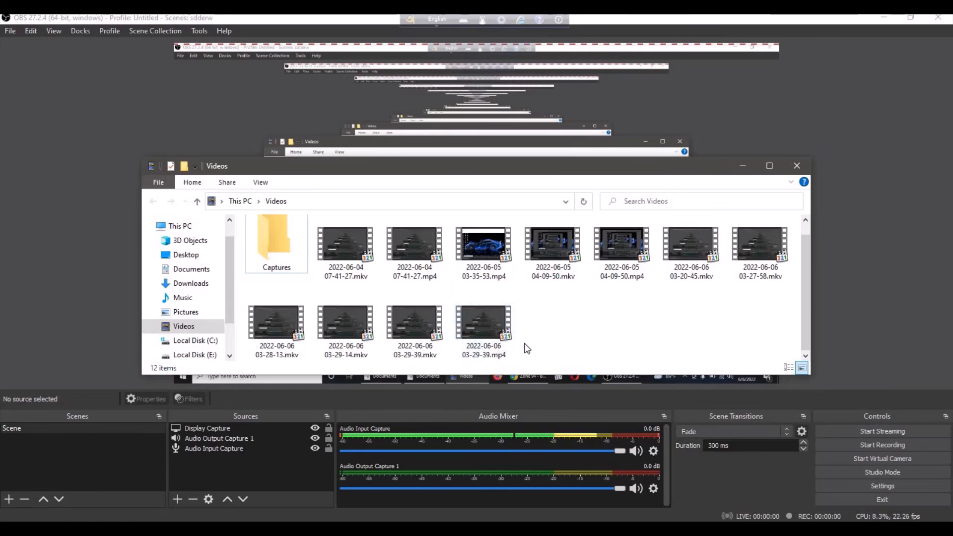
{"action": "left_click", "coordinate": [735, 172]}
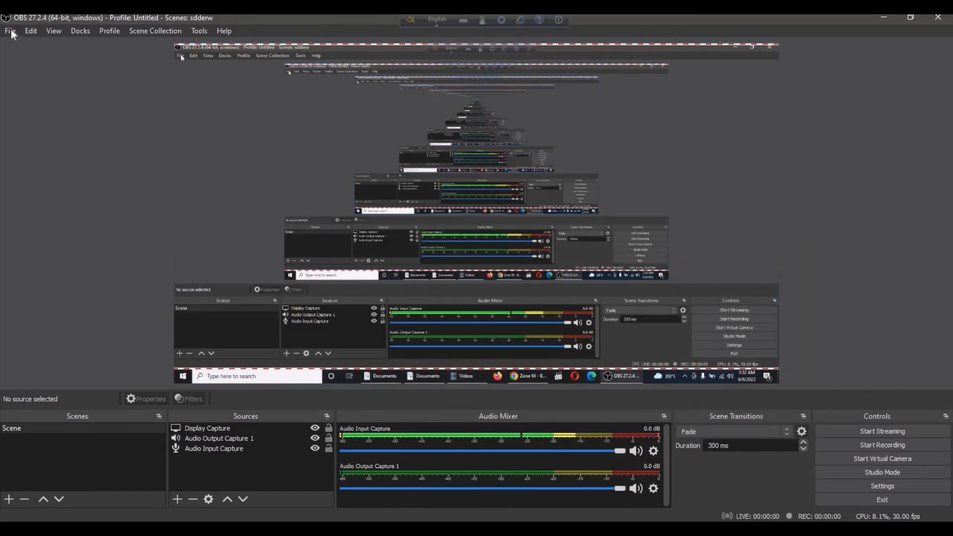
- Set the recording format to mp4 in the output settings
{"action": "left_click", "coordinate": [11, 30]}
{"action": "left_click", "coordinate": [19, 78]}
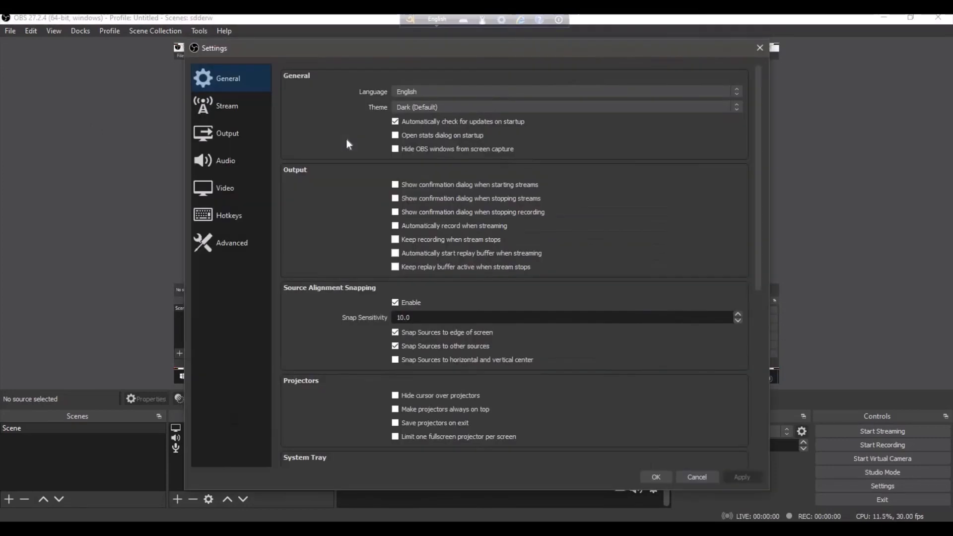
{"action": "left_click", "coordinate": [234, 132]}
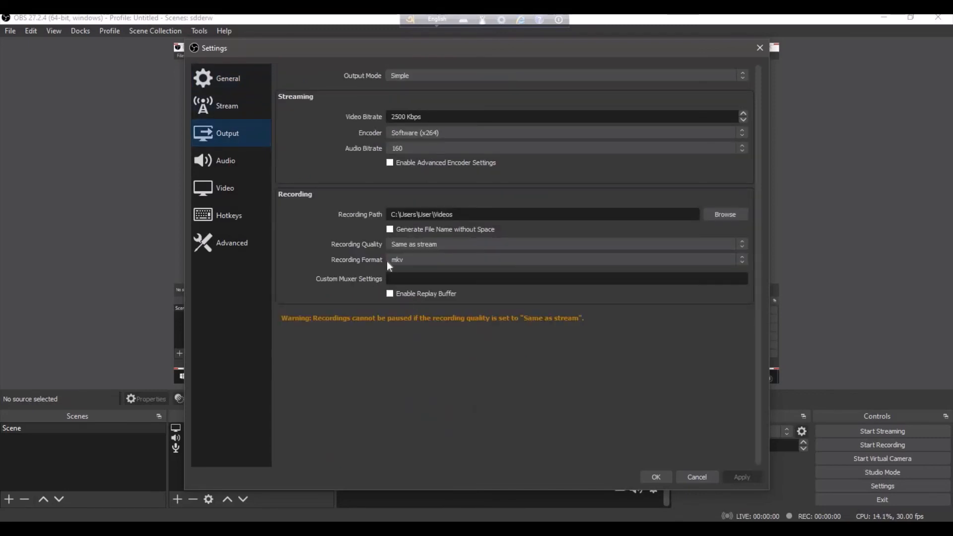
{"action": "left_click", "coordinate": [409, 260]}
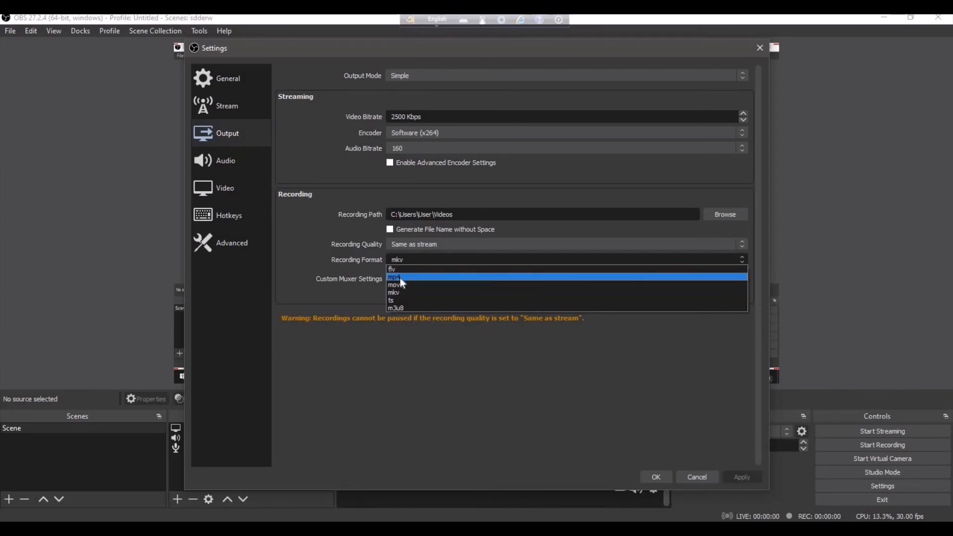
{"action": "left_click", "coordinate": [400, 278]}
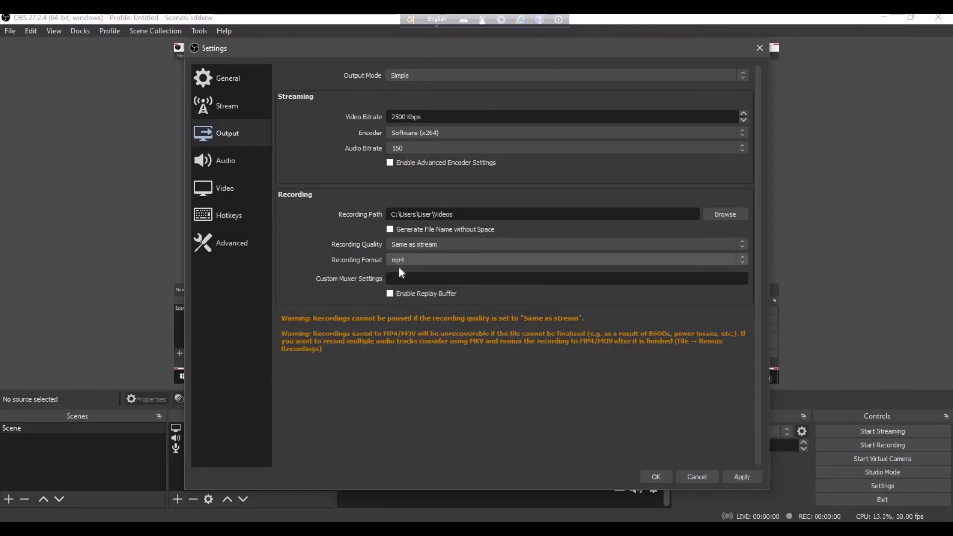
- Return the recording format to mkv, review the available formats, and close the settings without saving
{"action": "left_click", "coordinate": [398, 261]}
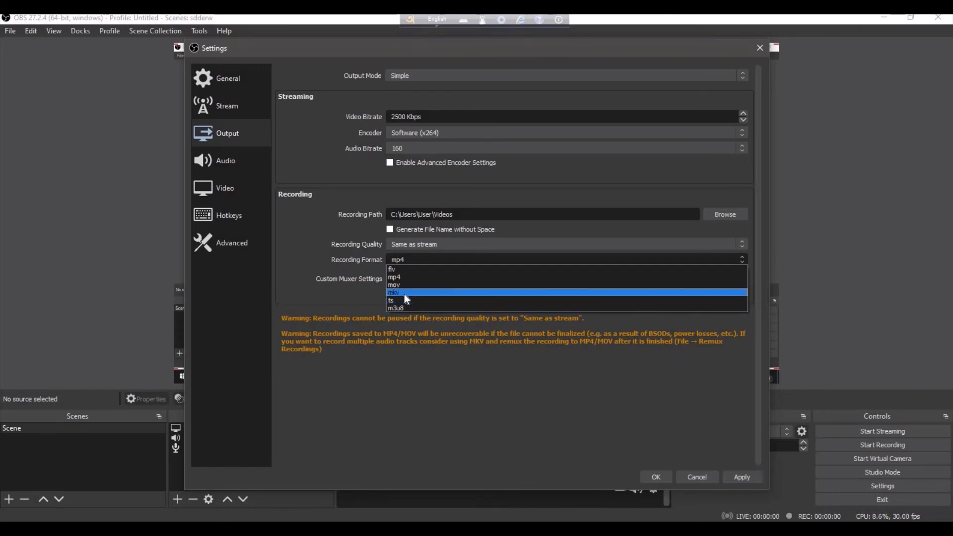
{"action": "left_click", "coordinate": [404, 293]}
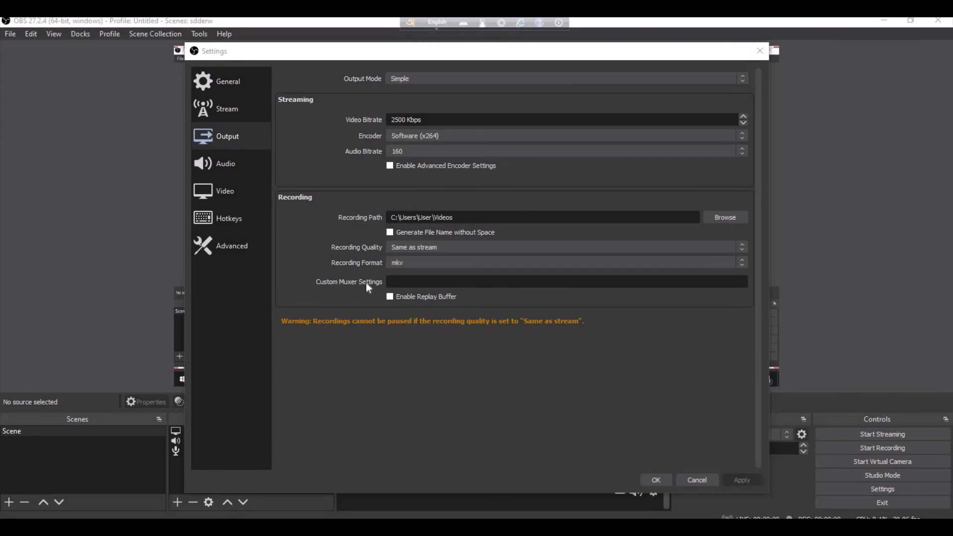
{"action": "left_click", "coordinate": [402, 262]}
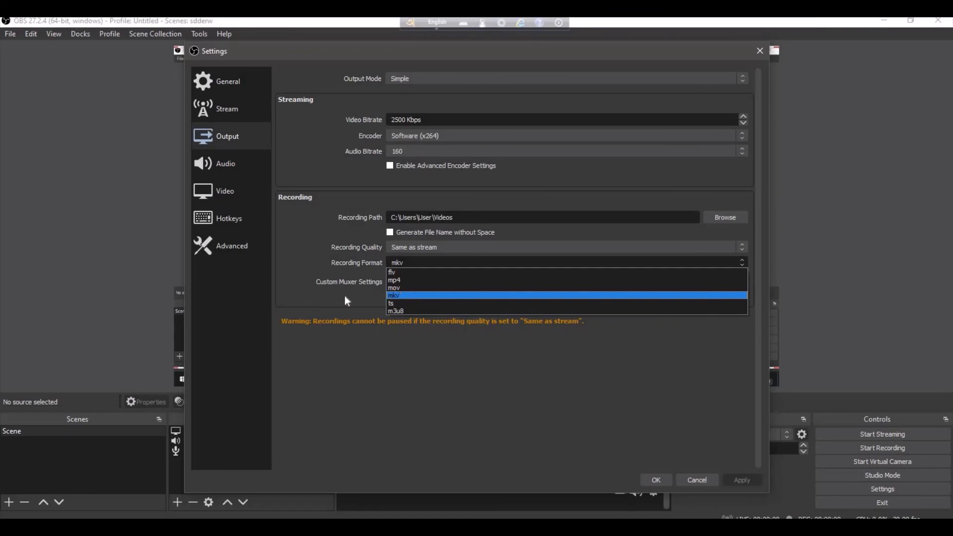
{"action": "left_click", "coordinate": [10, 37]}
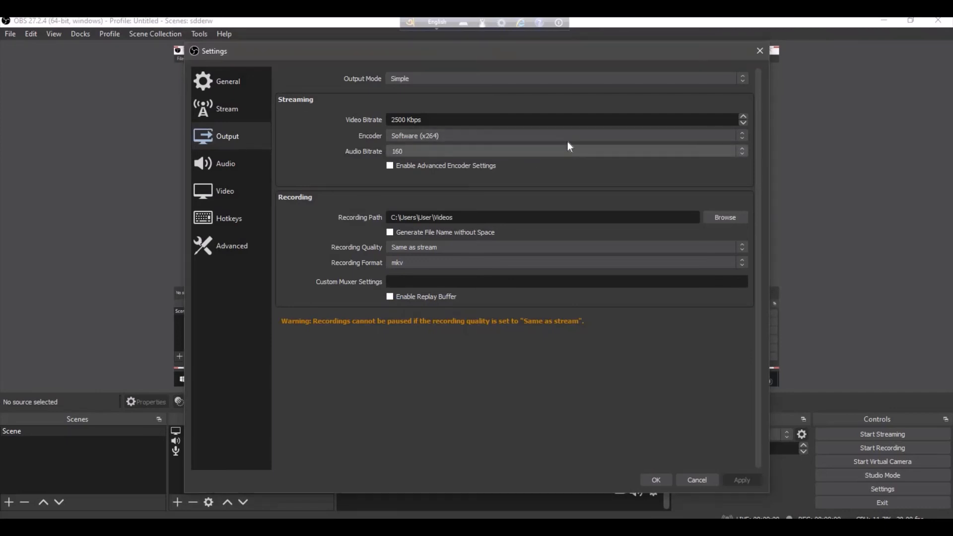
{"action": "left_click", "coordinate": [698, 480]}
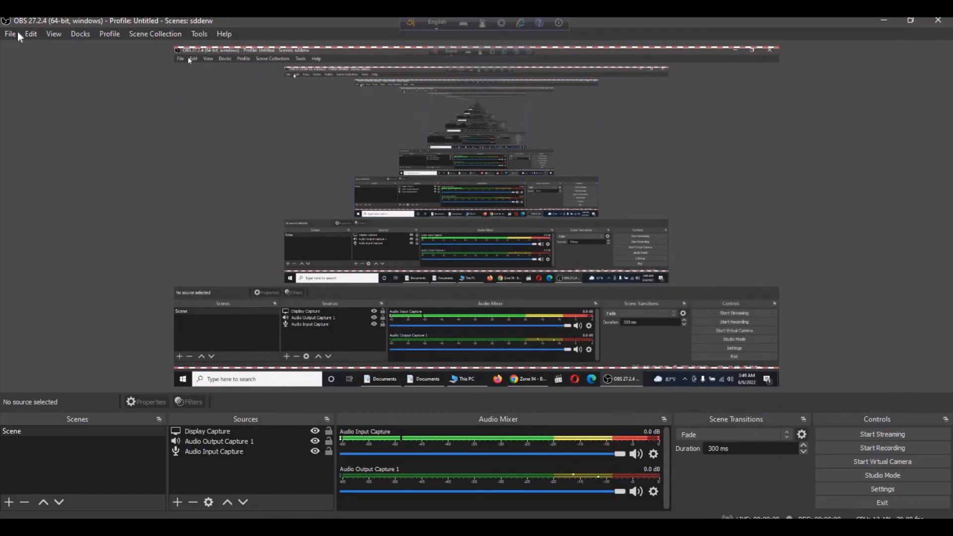
- Open the hotkey settings to view the shortcuts for streaming, recording and the virtual camera
{"action": "left_click", "coordinate": [16, 35]}
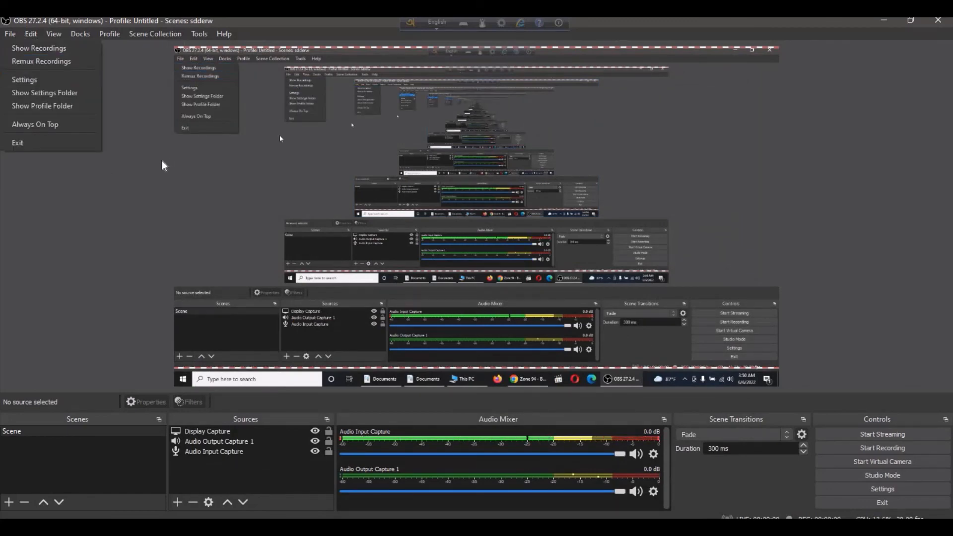
{"action": "left_click", "coordinate": [158, 165]}
{"action": "left_click", "coordinate": [10, 34]}
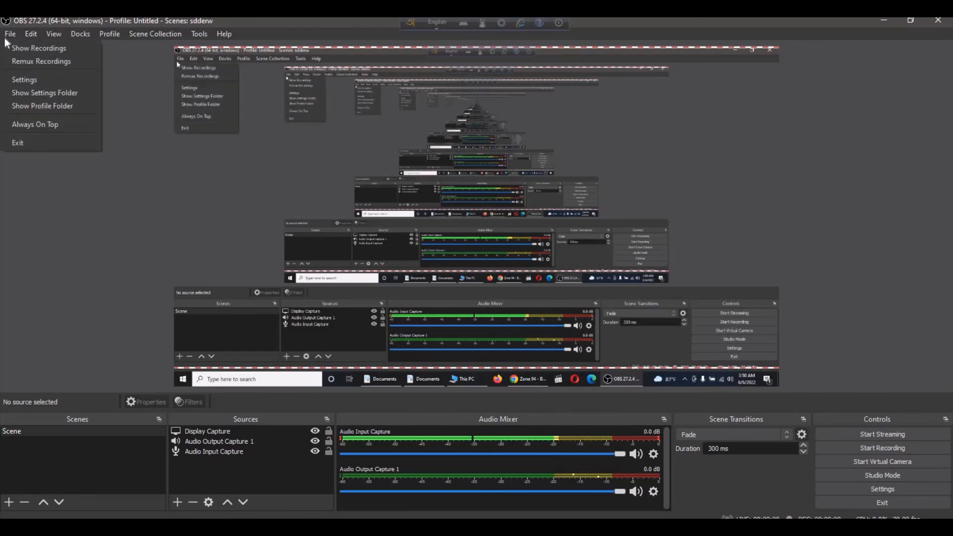
{"action": "left_click", "coordinate": [42, 85]}
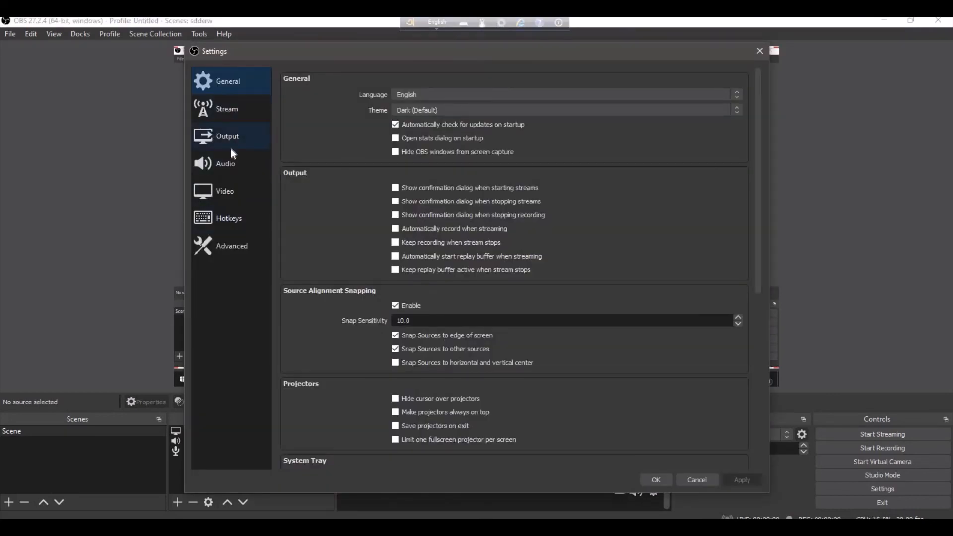
{"action": "left_click", "coordinate": [235, 221]}
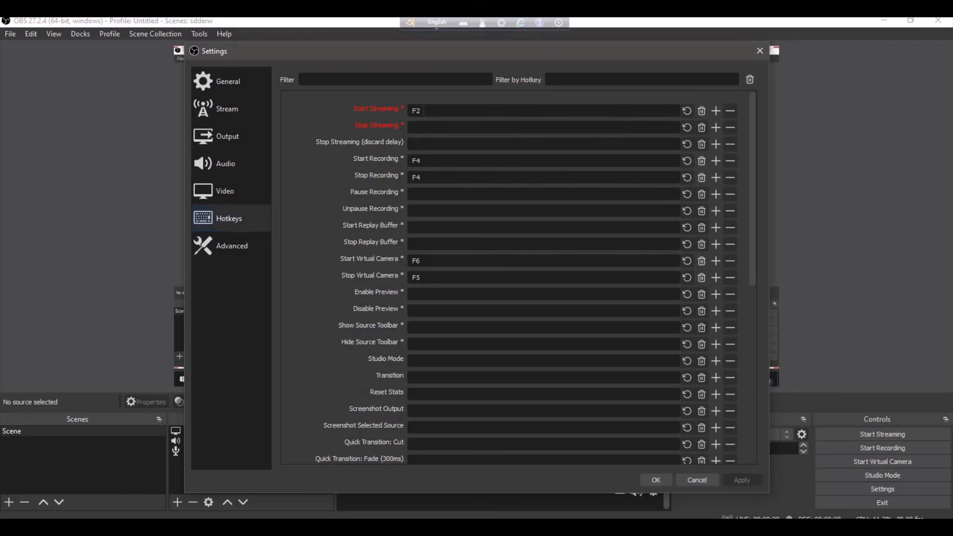
- Assign F3 to Start Streaming and F5 to both Start Recording and Stop Recording, and save the hotkey settings
{"action": "key", "text": "BackSpace"}
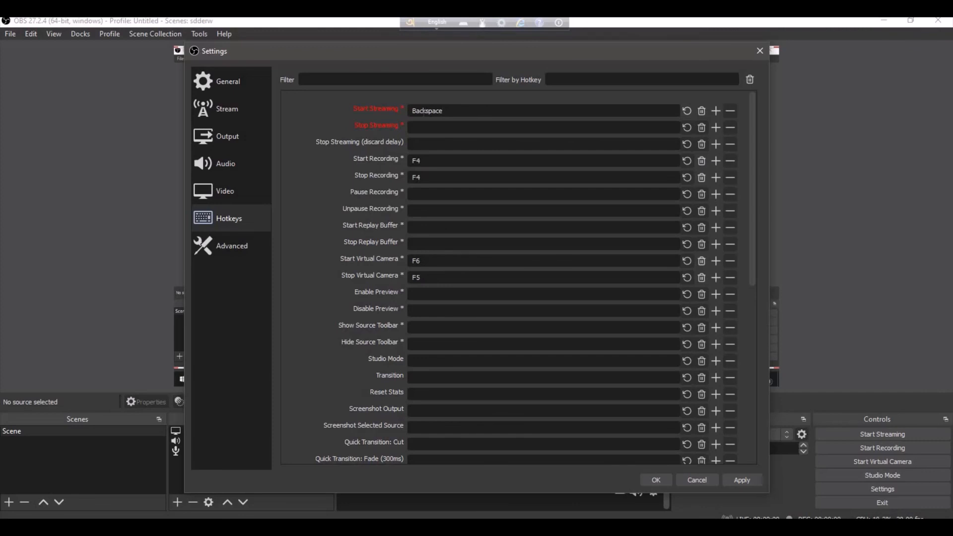
{"action": "key", "text": "F3"}
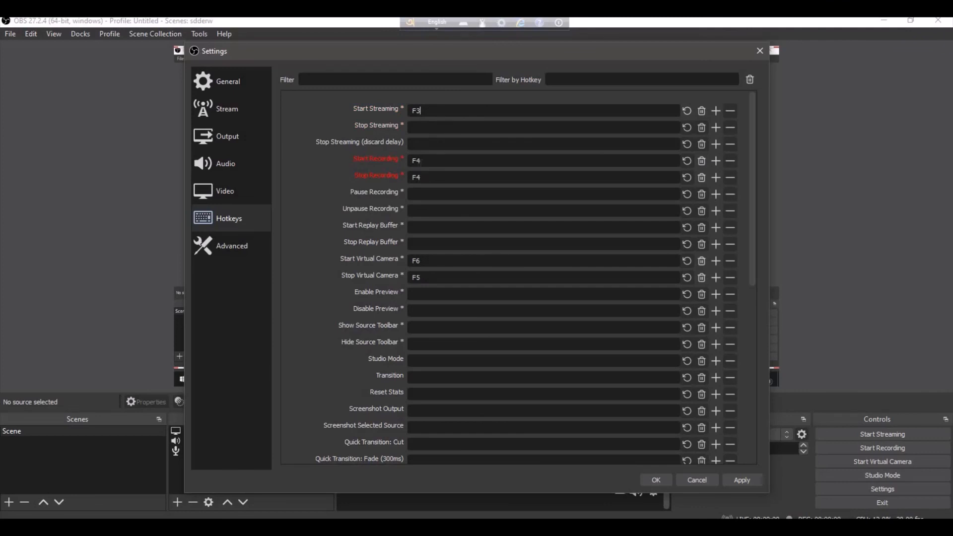
{"action": "left_click", "coordinate": [421, 162]}
{"action": "key", "text": "F5"}
{"action": "left_click", "coordinate": [422, 178]}
{"action": "key", "text": "F5"}
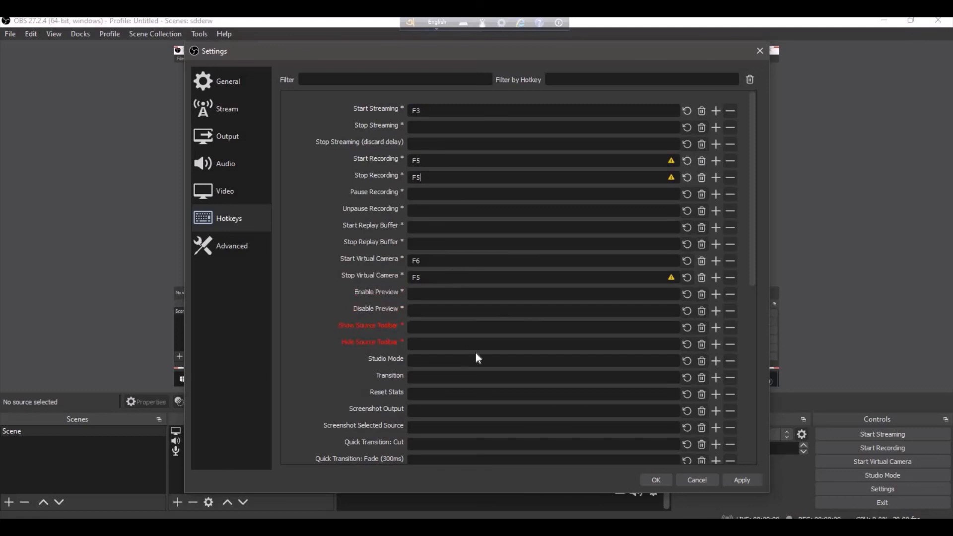
{"action": "left_click", "coordinate": [748, 479]}
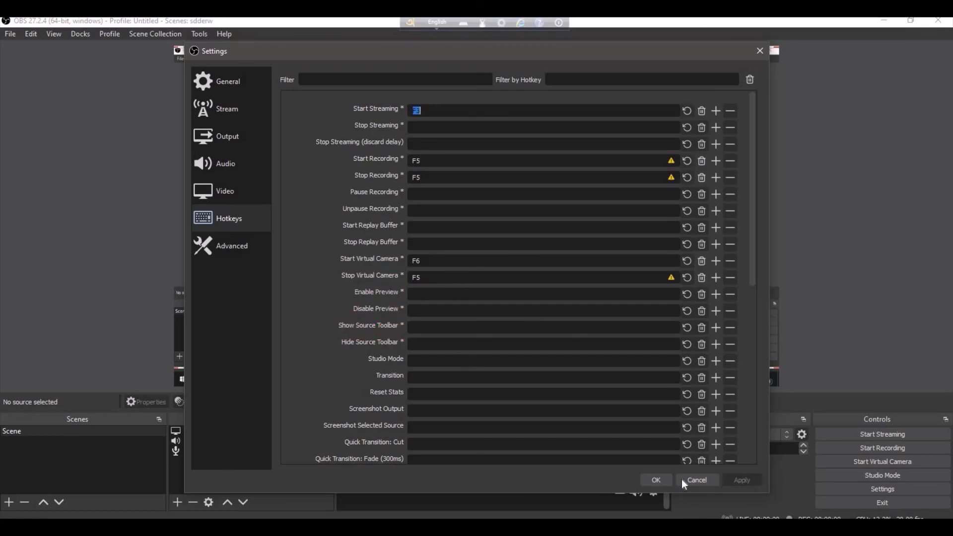
{"action": "left_click", "coordinate": [656, 479]}
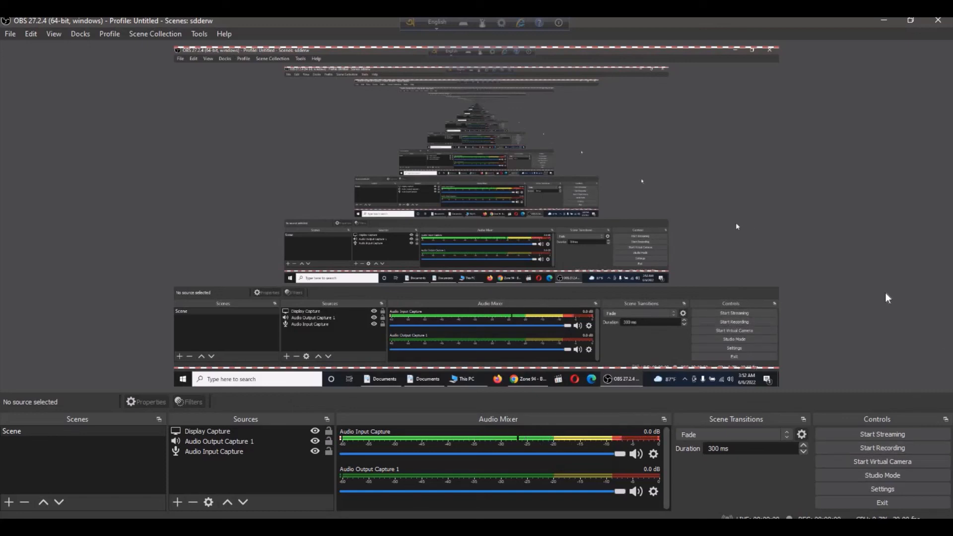
- Start a short test recording and stop it using the assigned recording hotkey
{"action": "key", "text": "F9"}
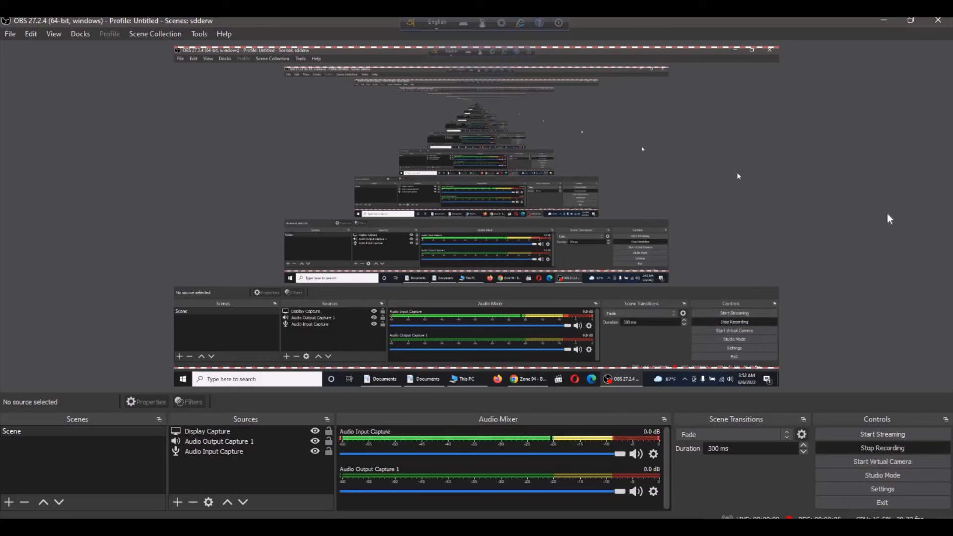
{"action": "key", "text": "F9"}
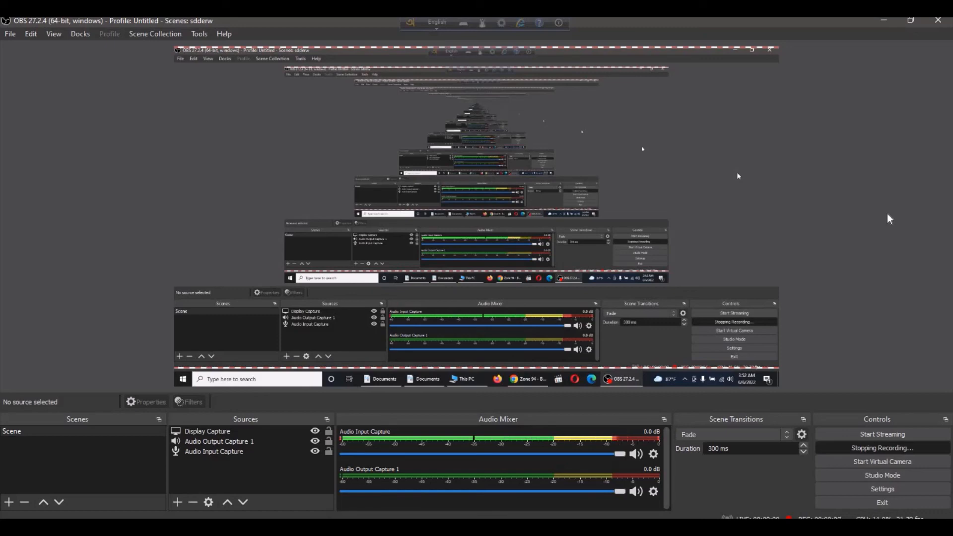